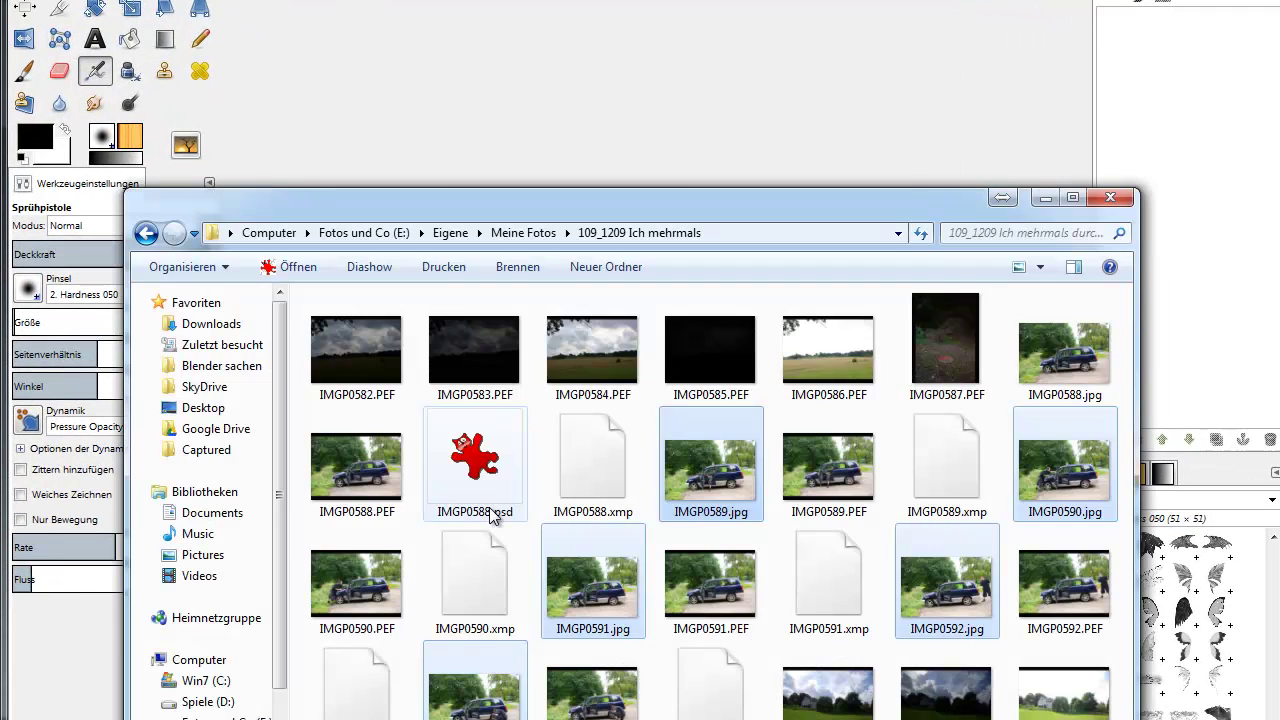
- Open IMGP0588.jpg from the 109_1209 Ich mehrmals folder as a new image in GIMP
{"action": "left_click", "coordinate": [1068, 366]}
{"action": "left_click_drag", "start_coordinate": [1070, 368], "coordinate": [645, 25]}
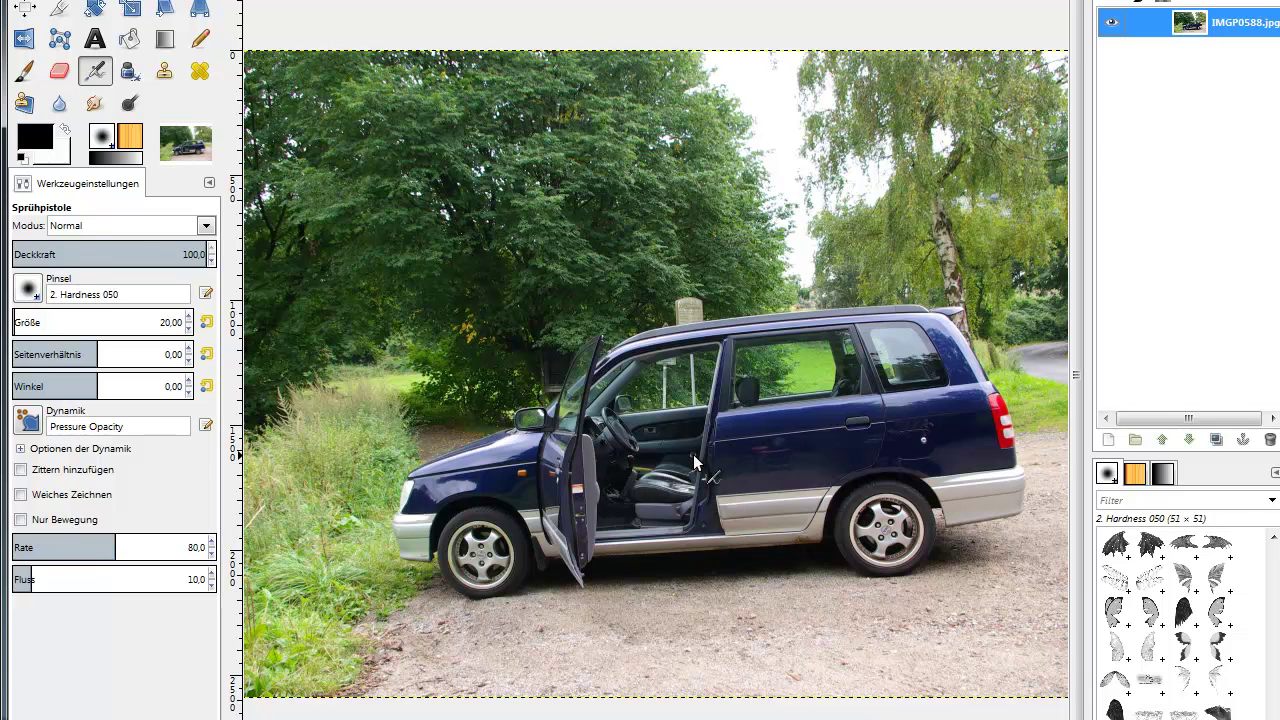
- Add IMGP0589.jpg, IMGP0590.jpg, IMGP0591.jpg, IMGP0592.jpg and IMGP0593.jpg from the photo folder to the open image as layers
{"action": "key", "text": "alt+Tab"}
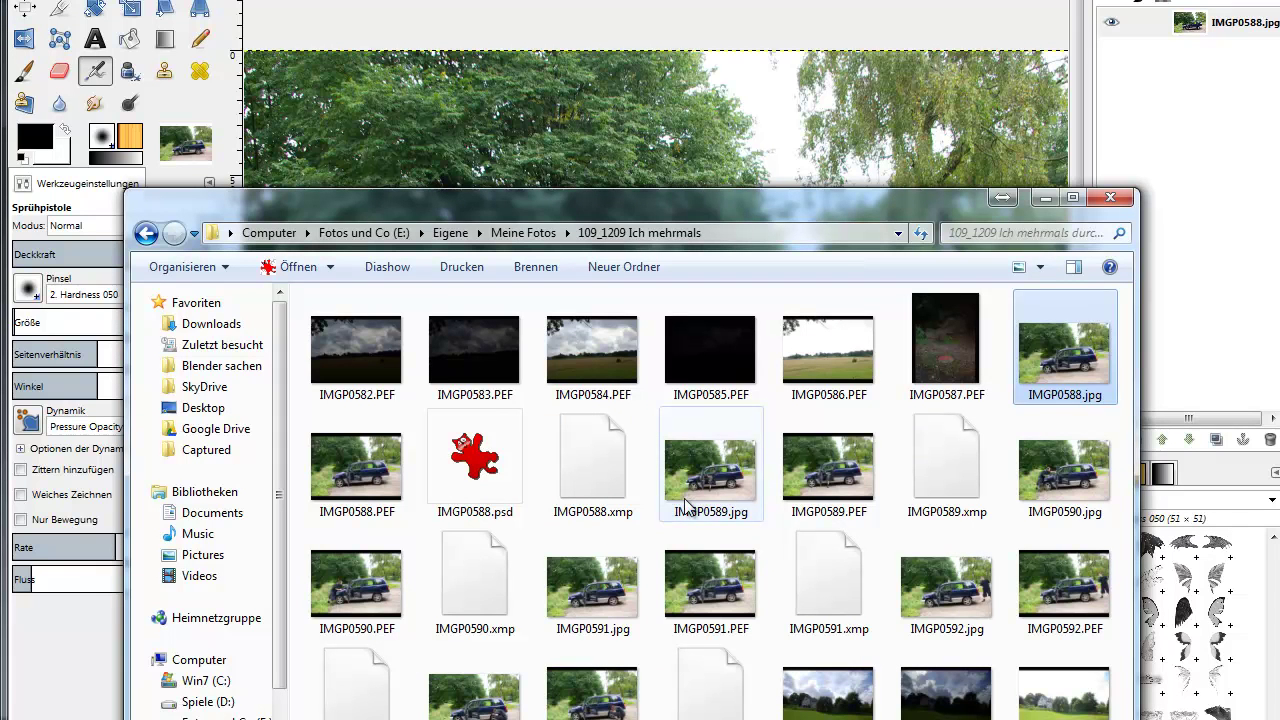
{"action": "left_click", "coordinate": [711, 485]}
{"action": "left_click", "coordinate": [1015, 516], "text": "ctrl"}
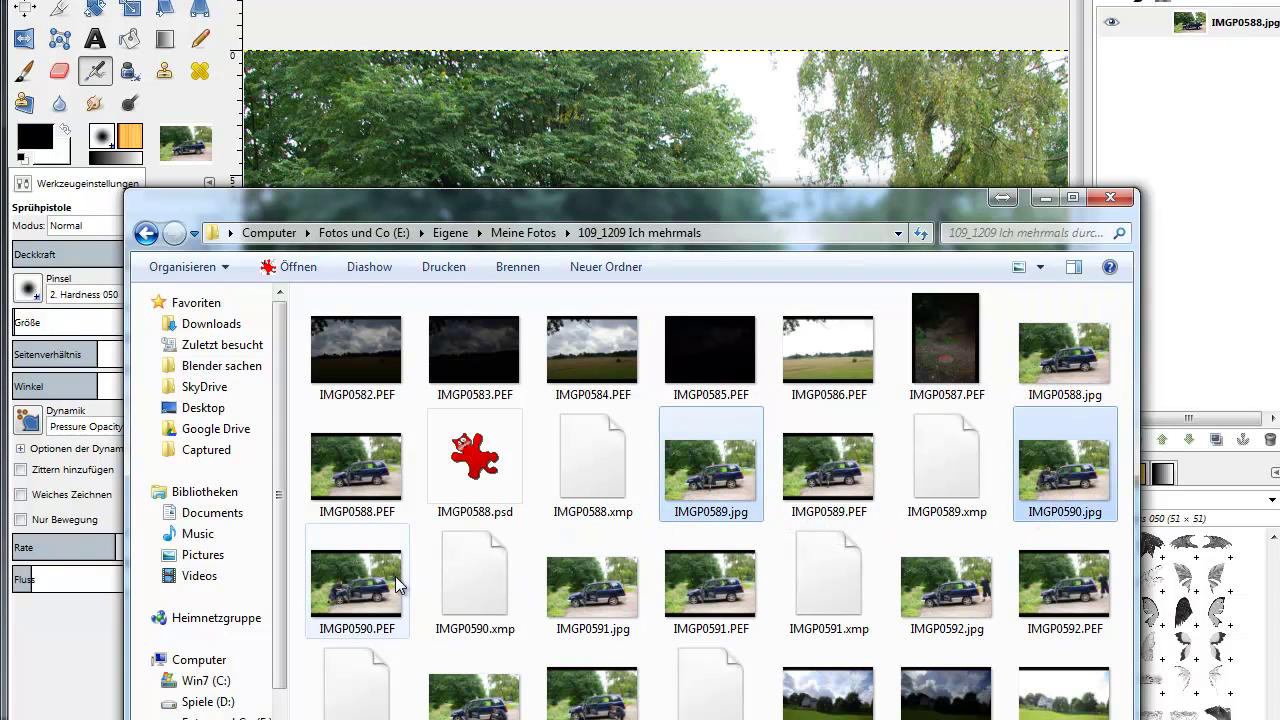
{"action": "left_click", "coordinate": [628, 587], "text": "ctrl"}
{"action": "left_click", "coordinate": [930, 592], "text": "ctrl"}
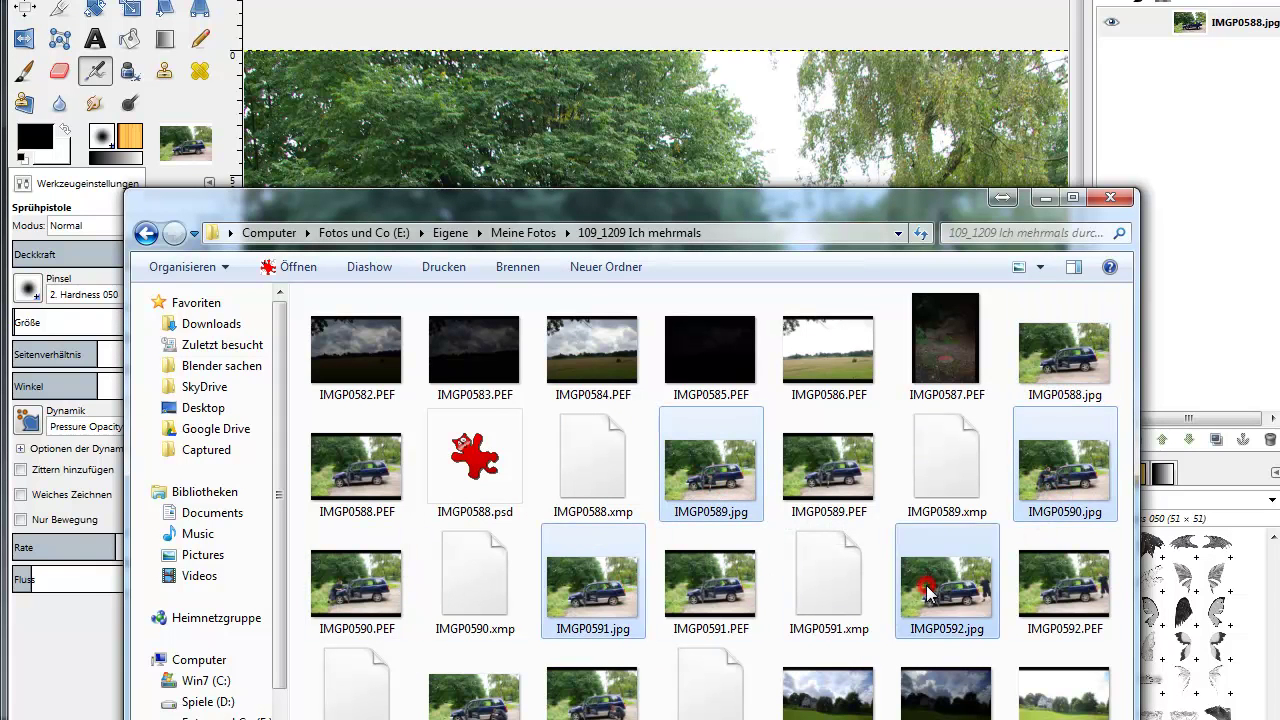
{"action": "left_click", "coordinate": [479, 706], "text": "ctrl"}
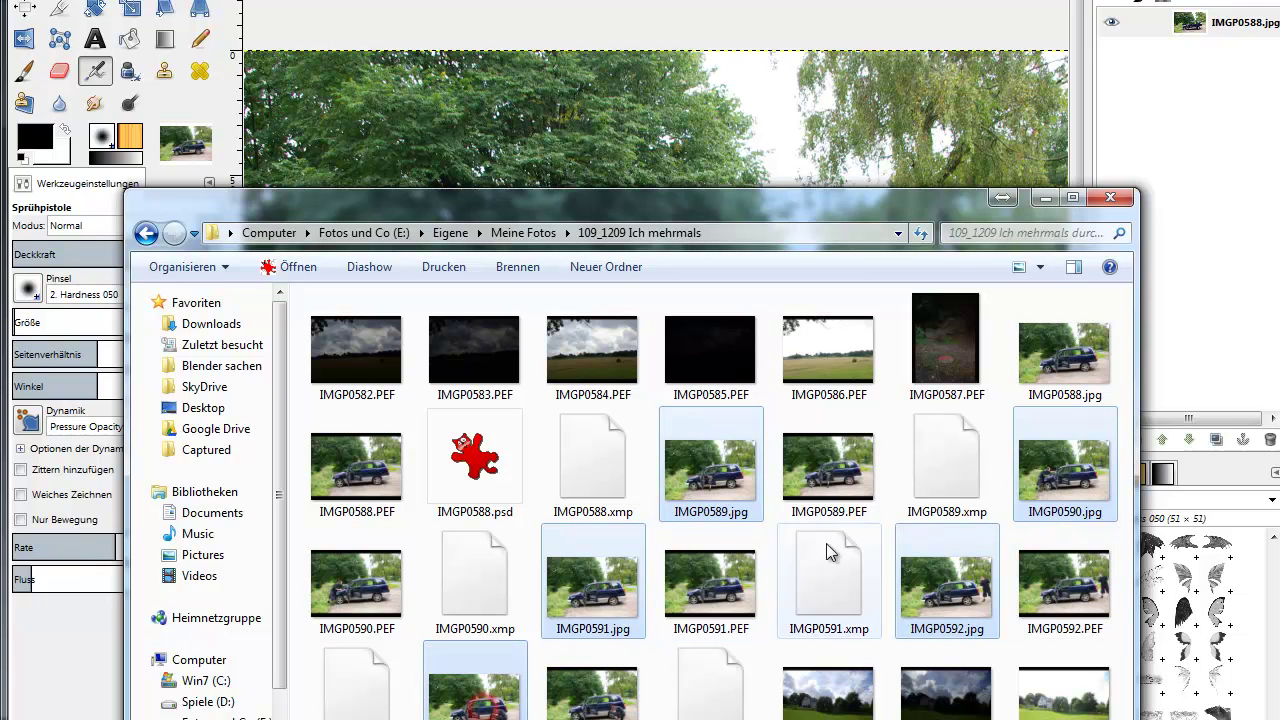
{"action": "left_click_drag", "start_coordinate": [716, 456], "coordinate": [1208, 112]}
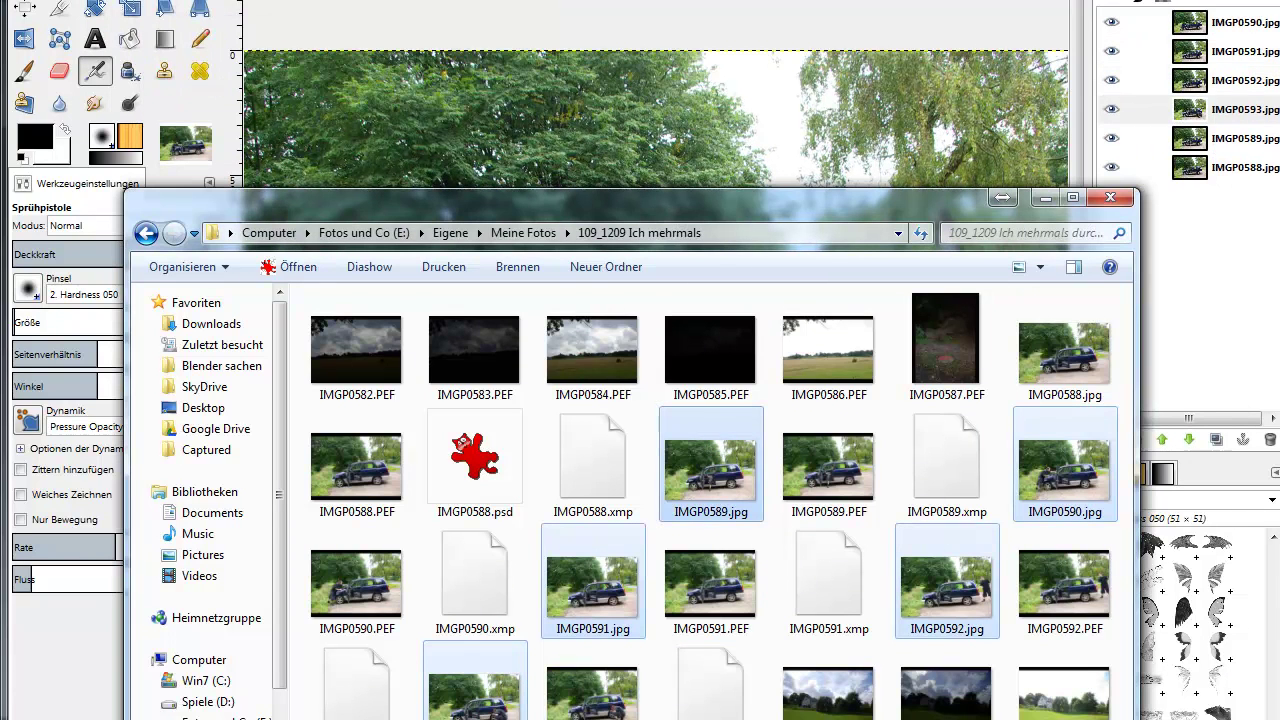
{"action": "left_click", "coordinate": [1012, 72]}
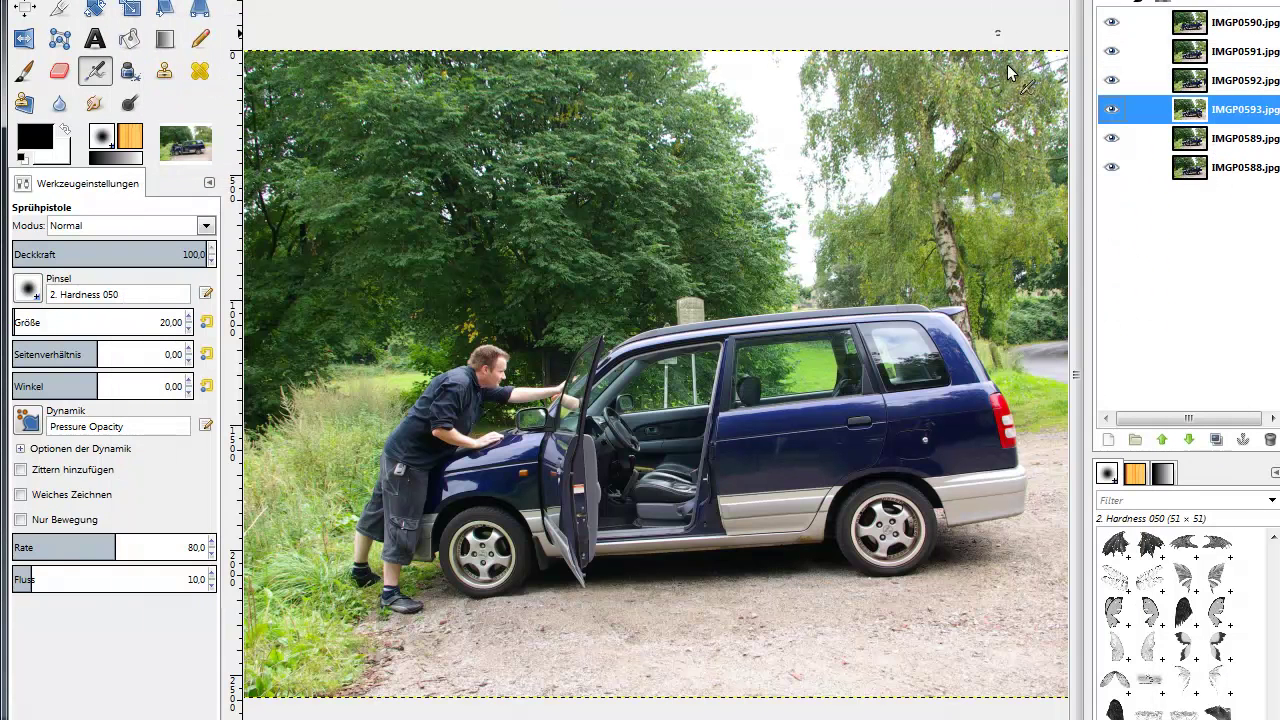
- Add a black, fully transparent layer mask to the IMGP0589.jpg layer
{"action": "left_click", "coordinate": [1205, 142]}
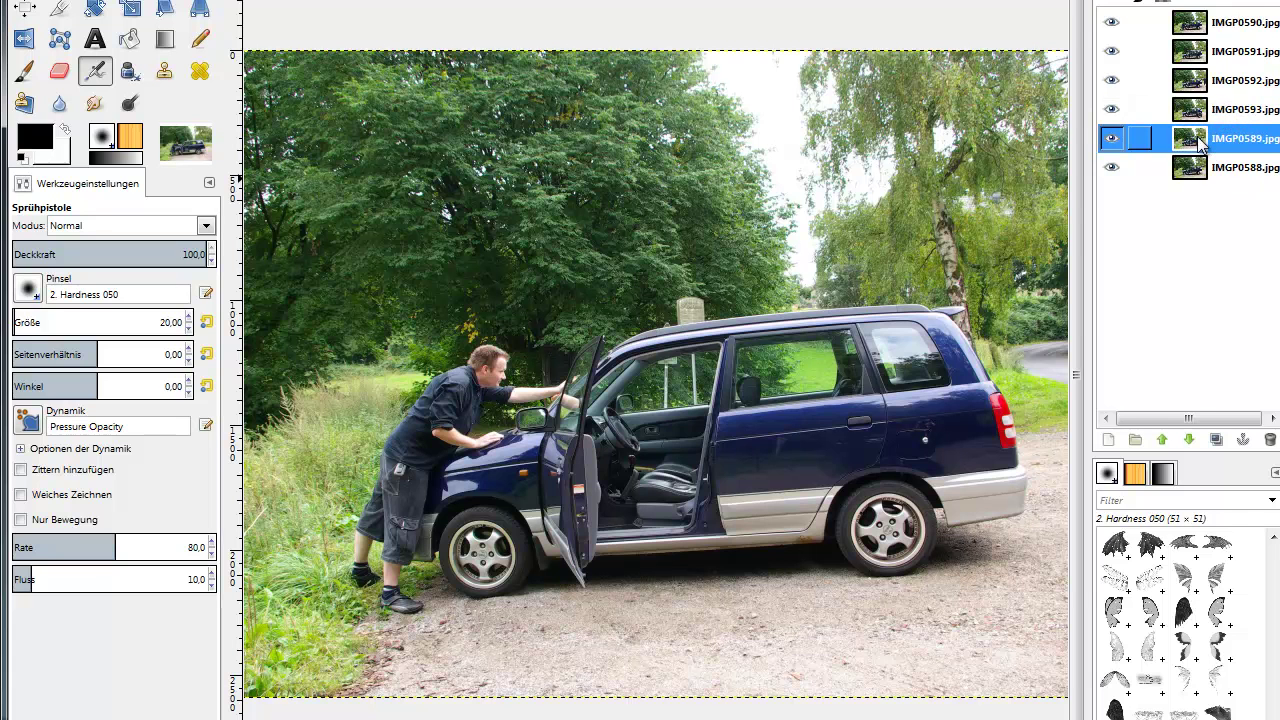
{"action": "right_click", "coordinate": [1203, 141]}
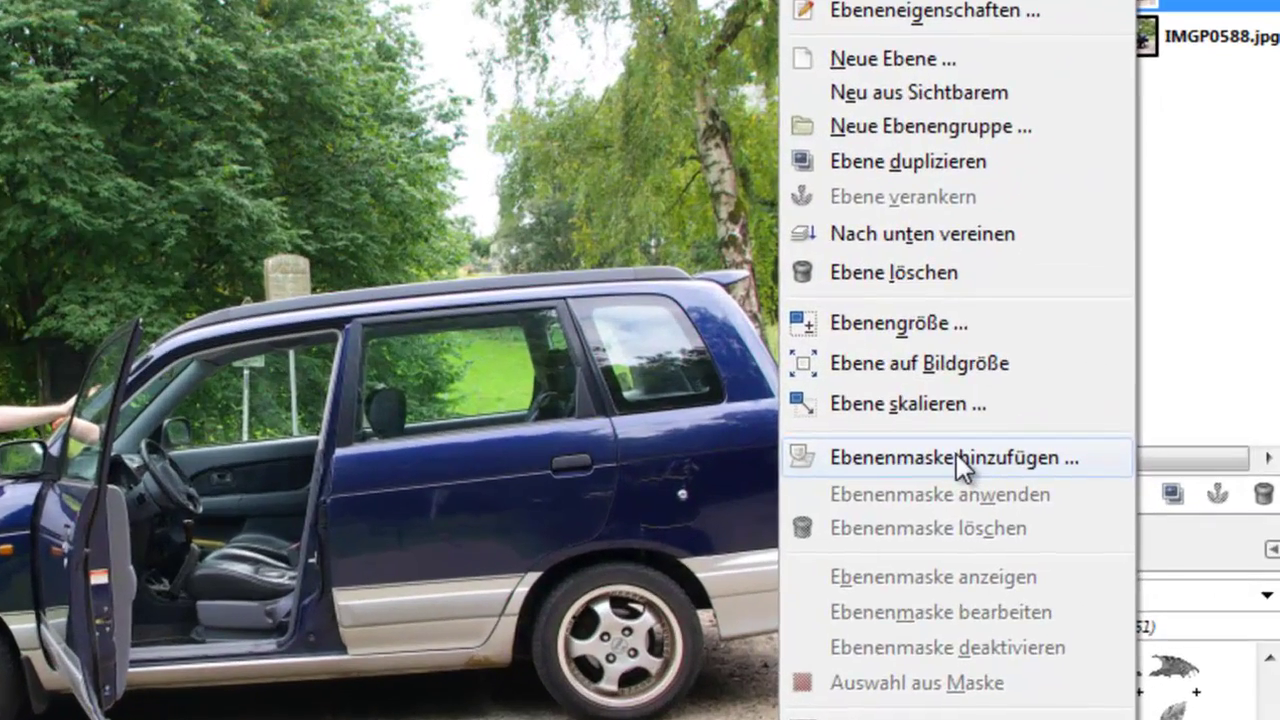
{"action": "left_click", "coordinate": [1081, 418]}
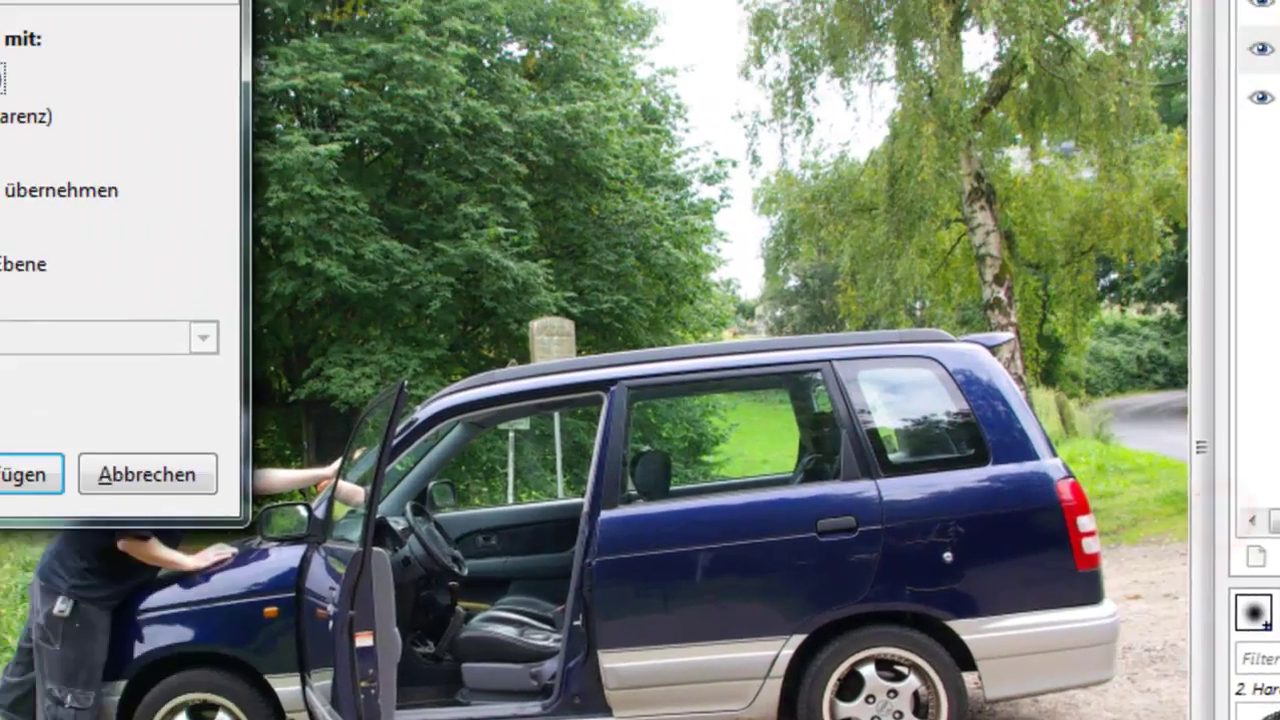
{"action": "left_click", "coordinate": [25, 116]}
{"action": "left_click", "coordinate": [30, 474]}
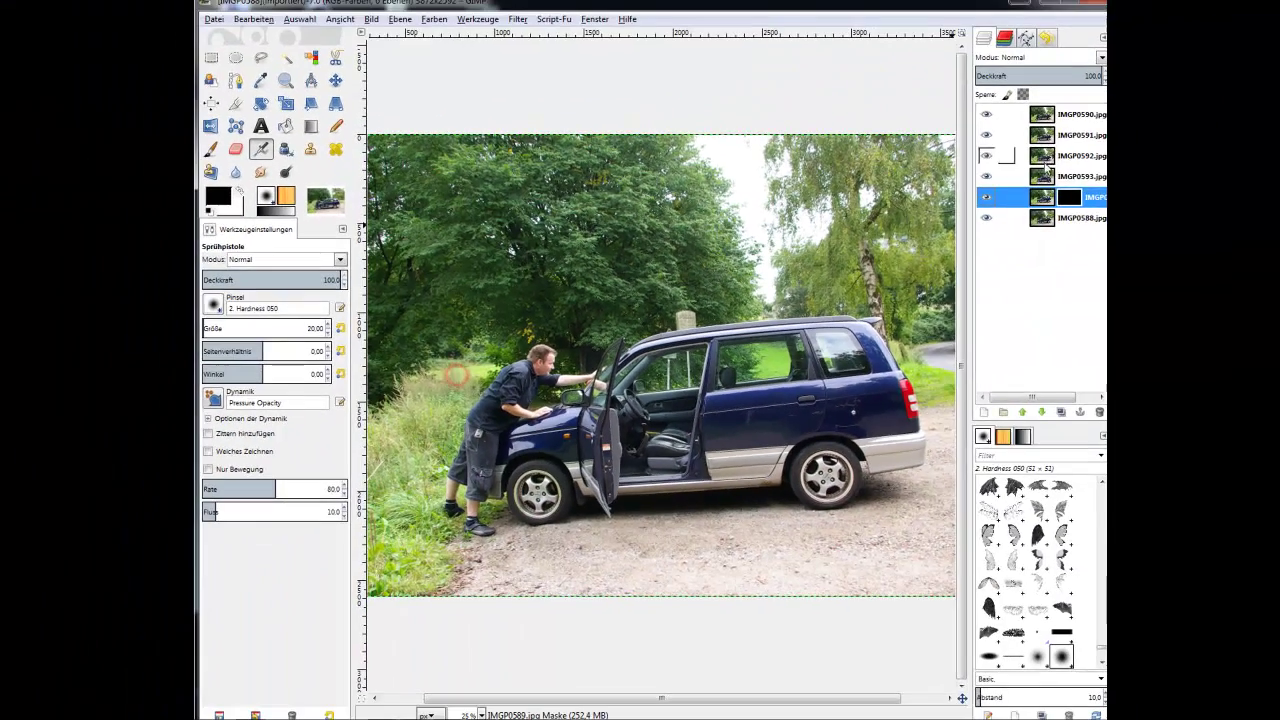
- Add black, fully transparent layer masks to the IMGP0593.jpg and IMGP0592.jpg layers
{"action": "right_click", "coordinate": [1042, 180]}
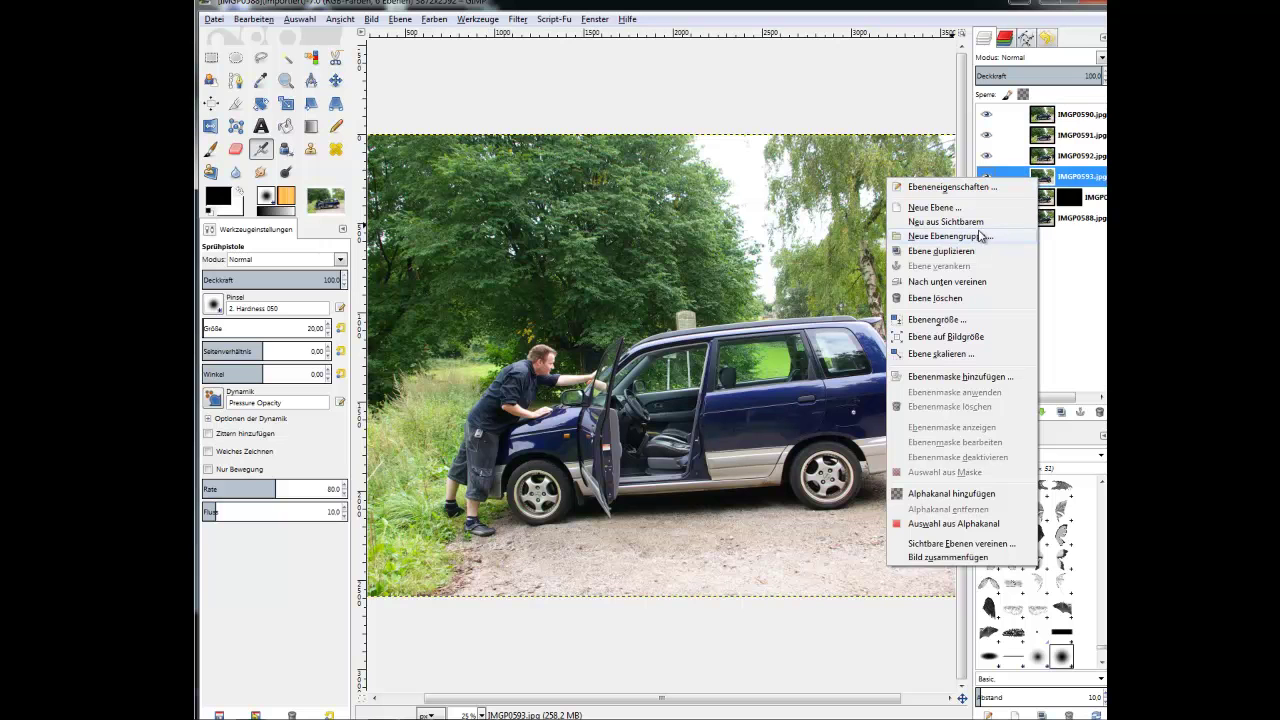
{"action": "left_click", "coordinate": [946, 378]}
{"action": "left_click", "coordinate": [463, 395]}
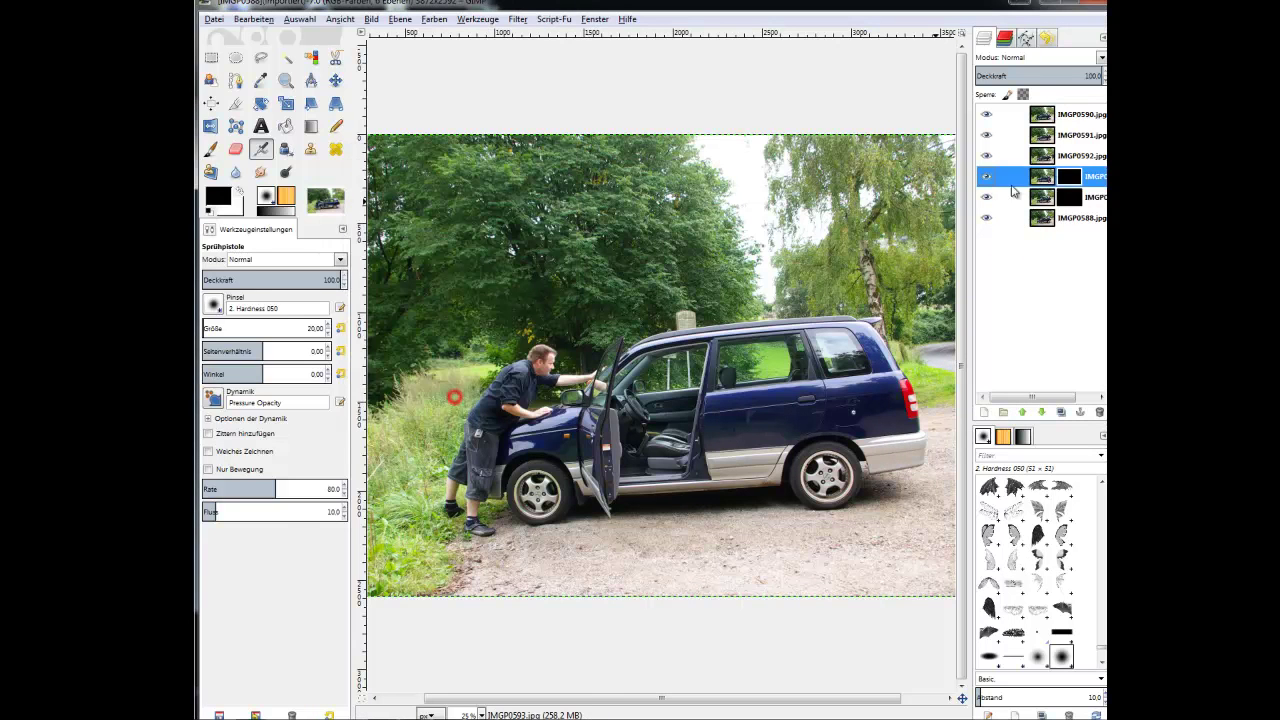
{"action": "right_click", "coordinate": [1062, 160]}
{"action": "left_click", "coordinate": [960, 358]}
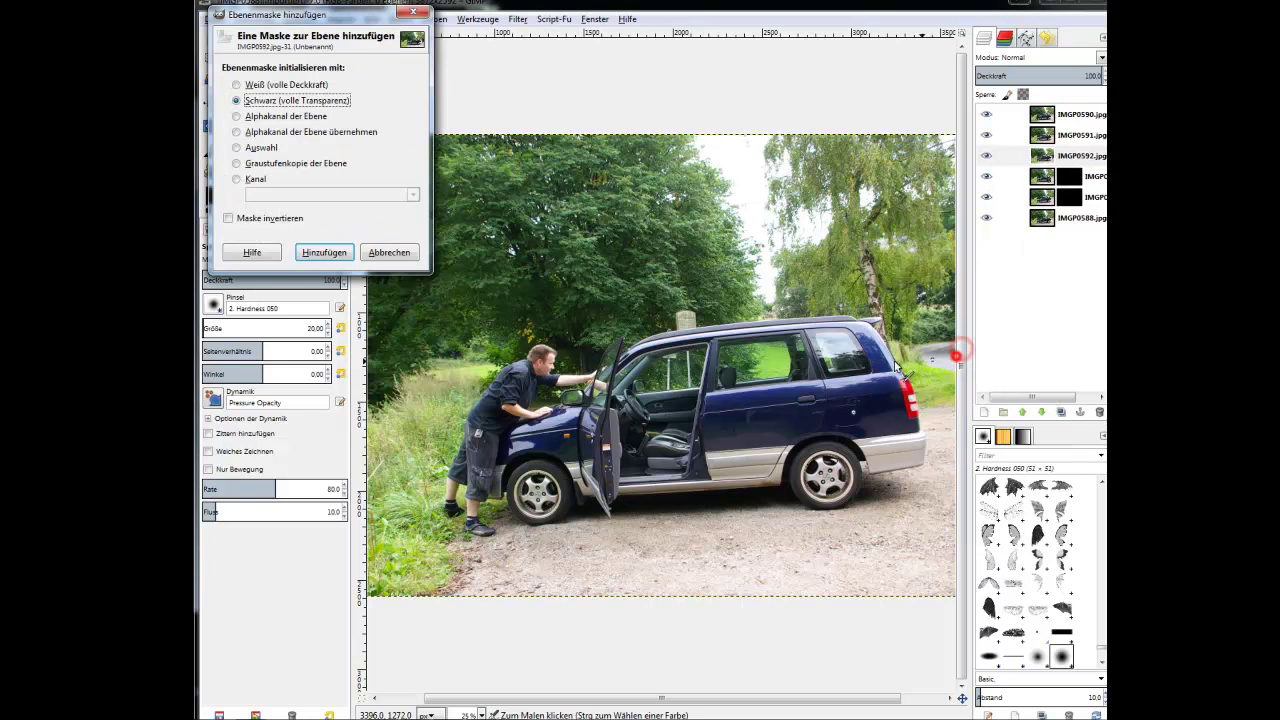
{"action": "left_click", "coordinate": [328, 251]}
- Add black, fully transparent layer masks to the IMGP0591.jpg and IMGP0590.jpg layers
{"action": "right_click", "coordinate": [1068, 136]}
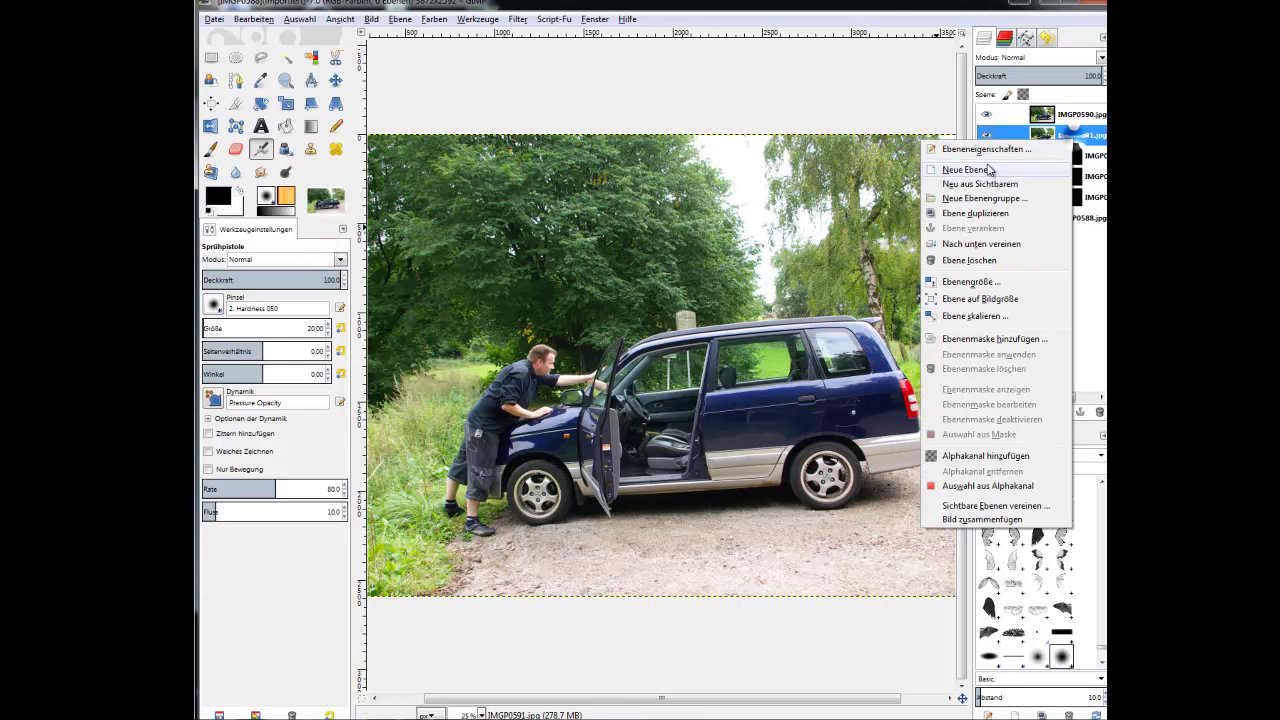
{"action": "left_click", "coordinate": [991, 342]}
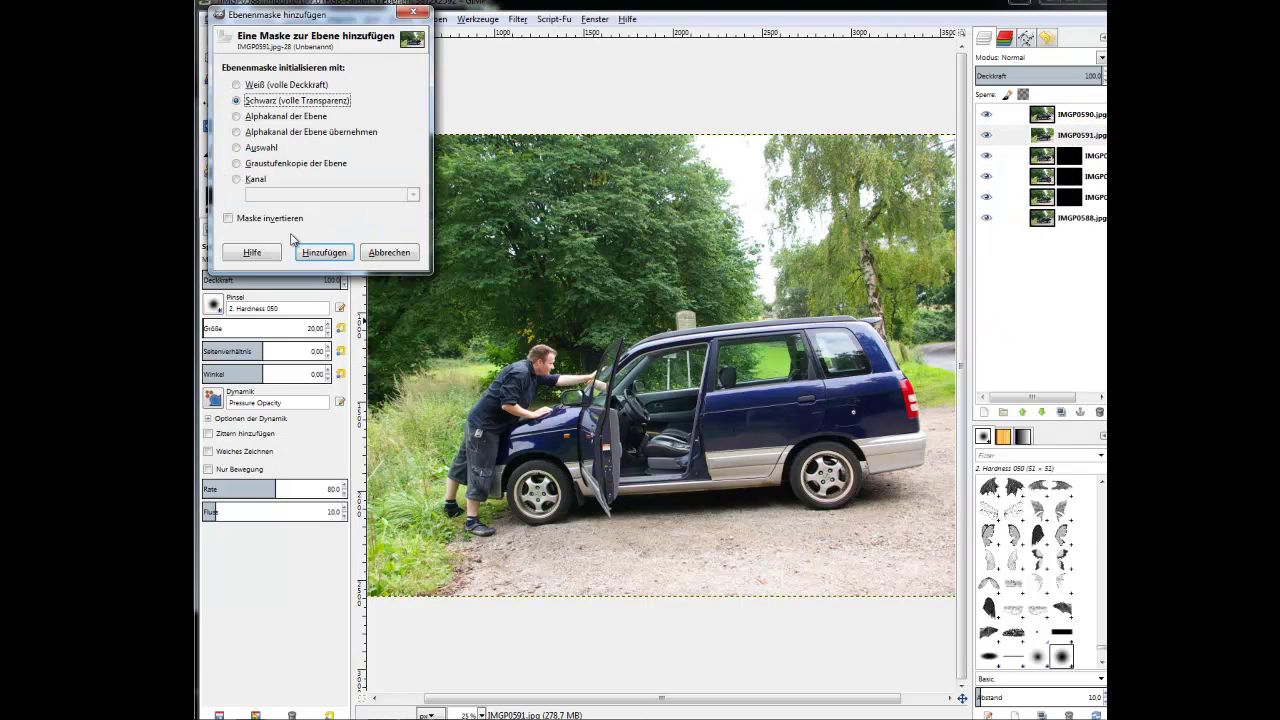
{"action": "left_click", "coordinate": [302, 247]}
{"action": "right_click", "coordinate": [1072, 127]}
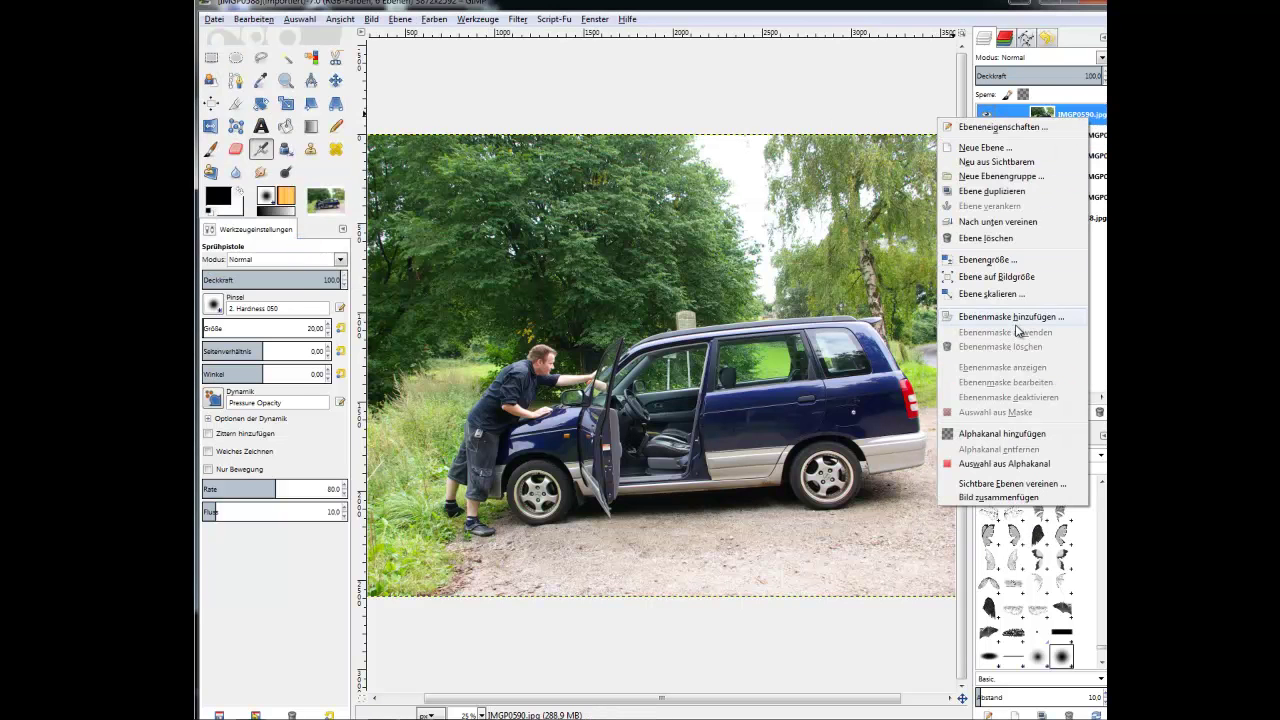
{"action": "left_click", "coordinate": [1018, 321]}
{"action": "left_click", "coordinate": [330, 271]}
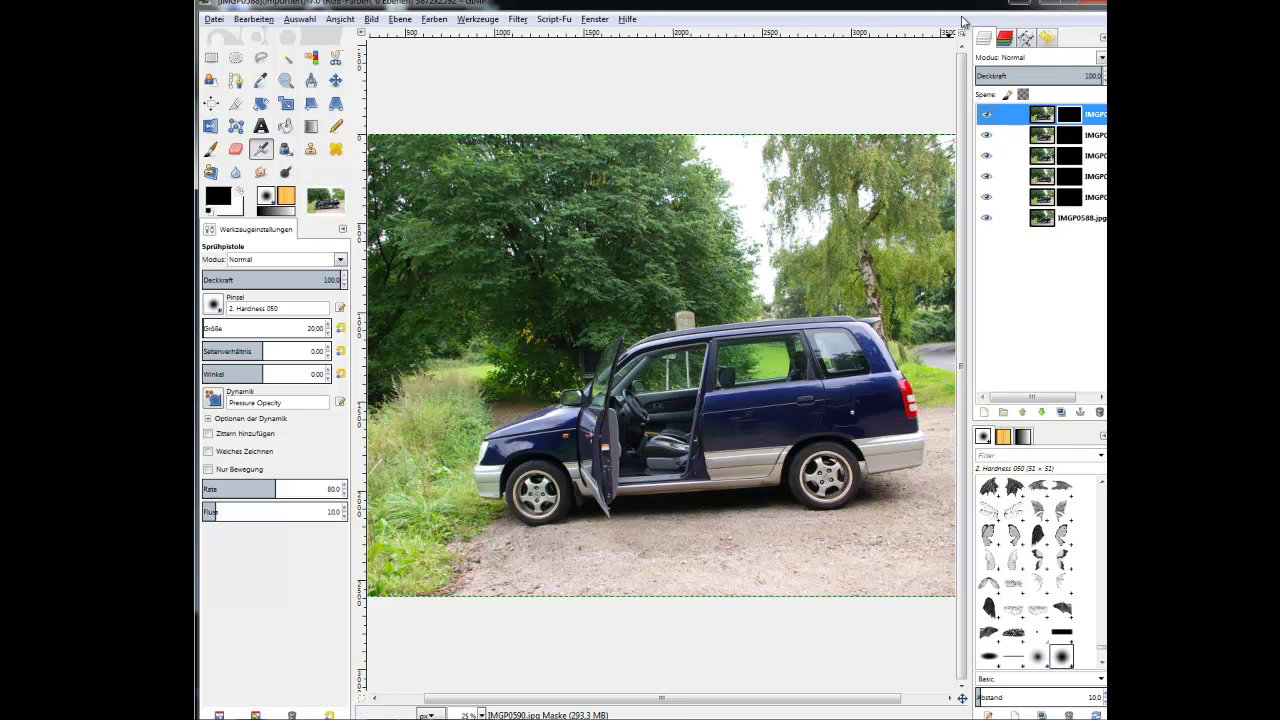
- Widen the layer list to show the full layer names and make the IMGP0589.jpg layer's mask active for editing
{"action": "left_click_drag", "start_coordinate": [969, 135], "coordinate": [941, 142]}
{"action": "left_click", "coordinate": [1042, 198]}
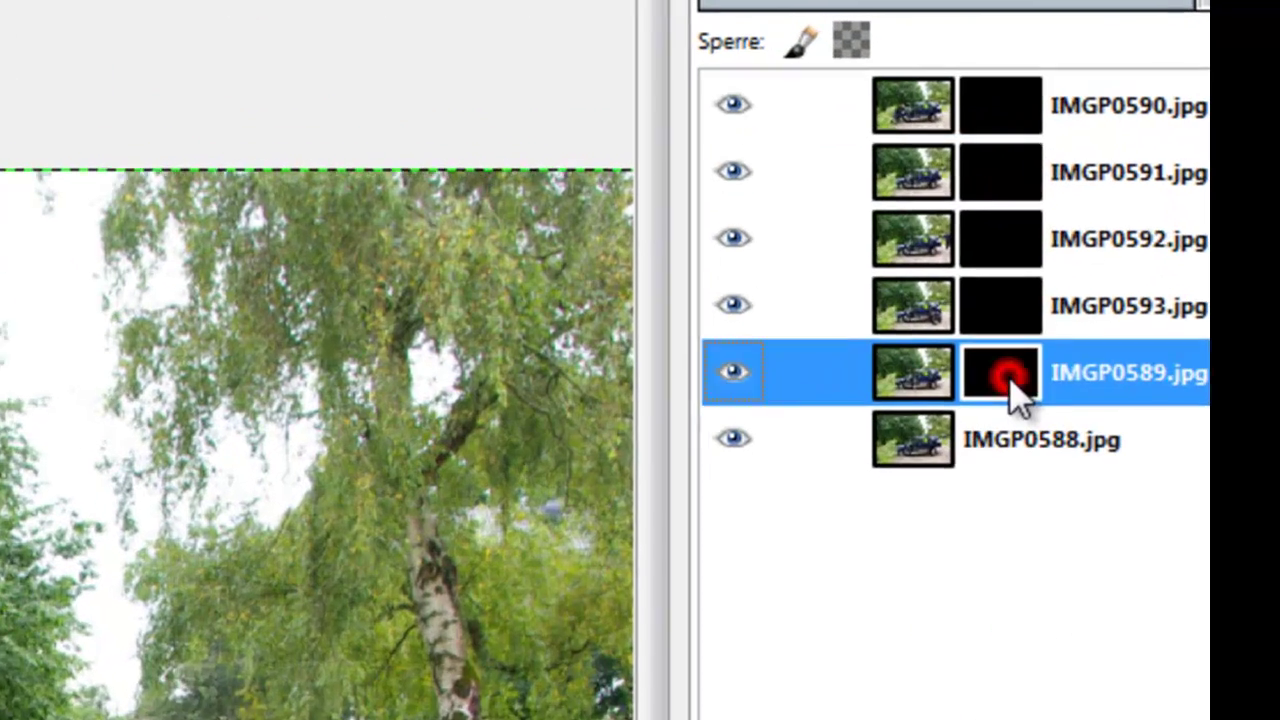
{"action": "left_click", "coordinate": [910, 372]}
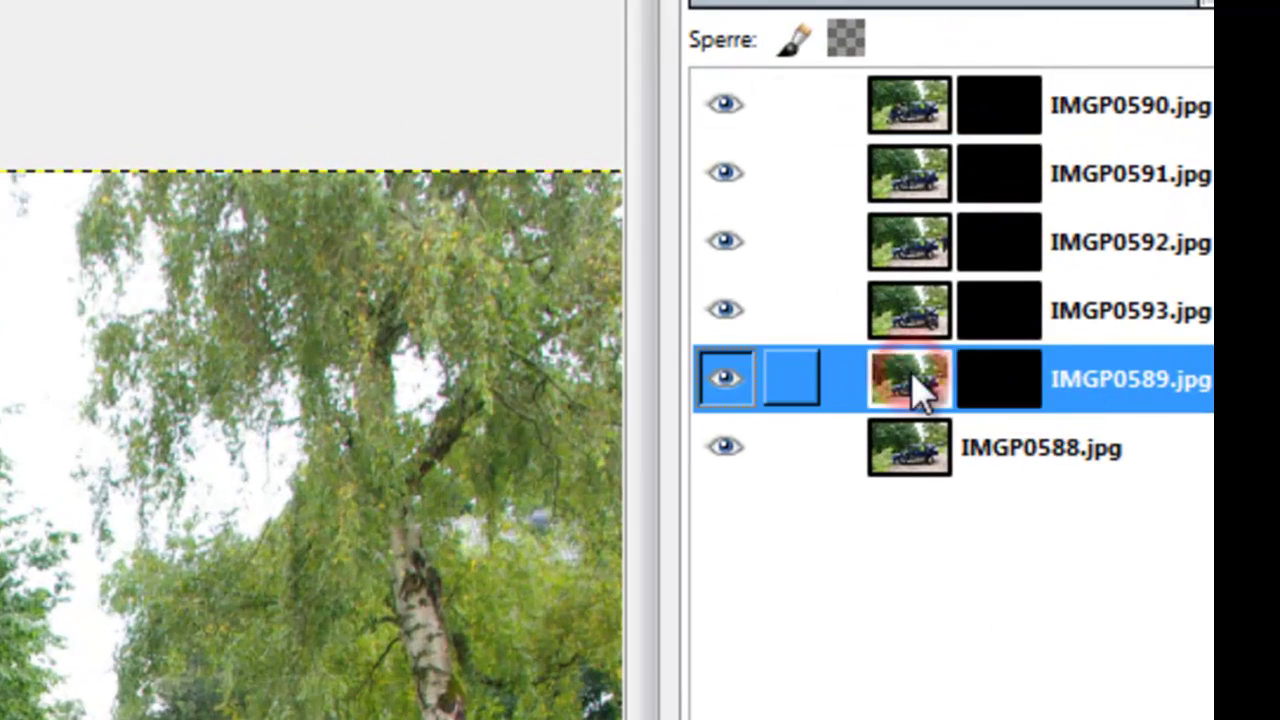
{"action": "left_click", "coordinate": [997, 380]}
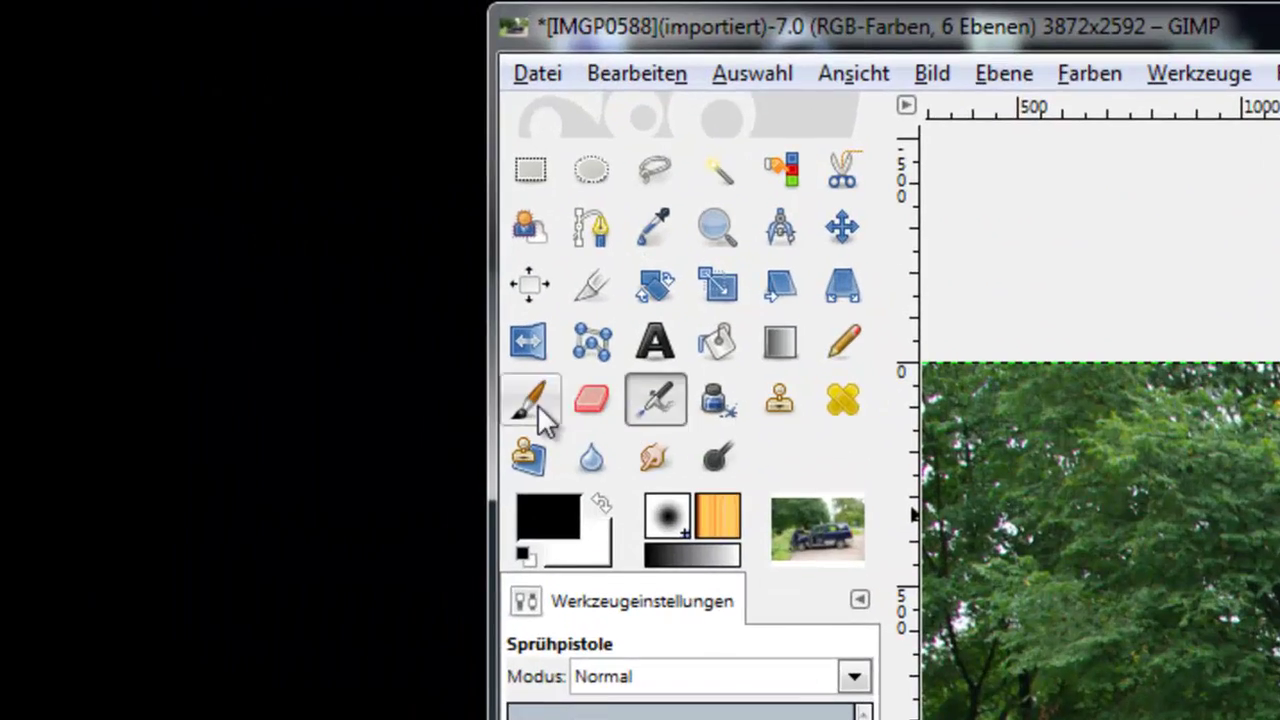
- Set up the Paintbrush with the 2. Hardness 075 brush at a size of about 280
{"action": "left_click", "coordinate": [535, 405]}
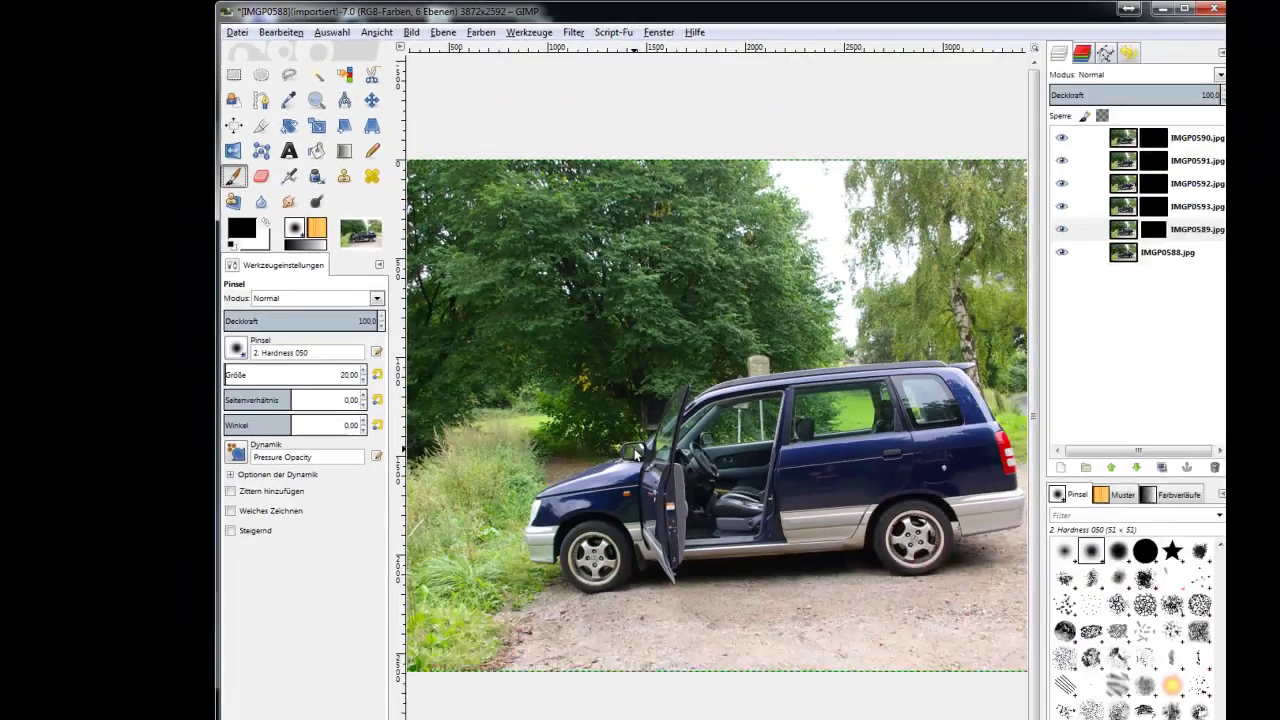
{"action": "left_click", "coordinate": [994, 492]}
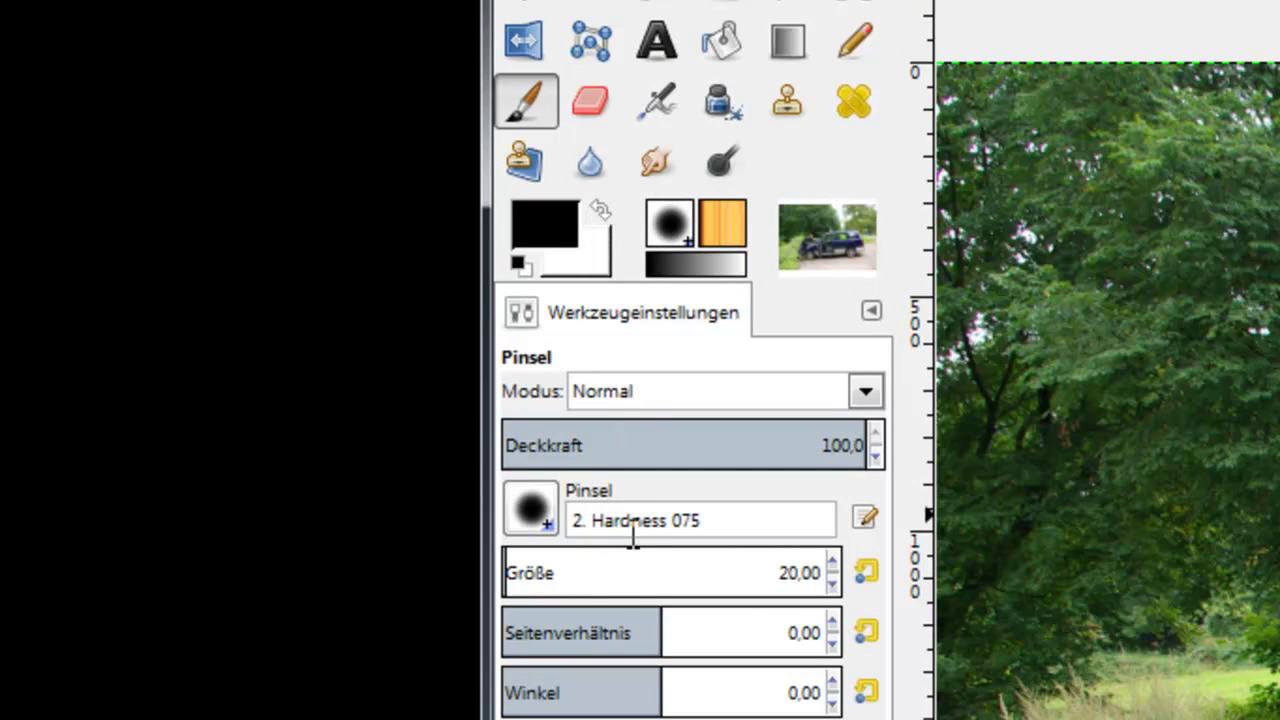
{"action": "left_click_drag", "start_coordinate": [614, 566], "coordinate": [652, 568]}
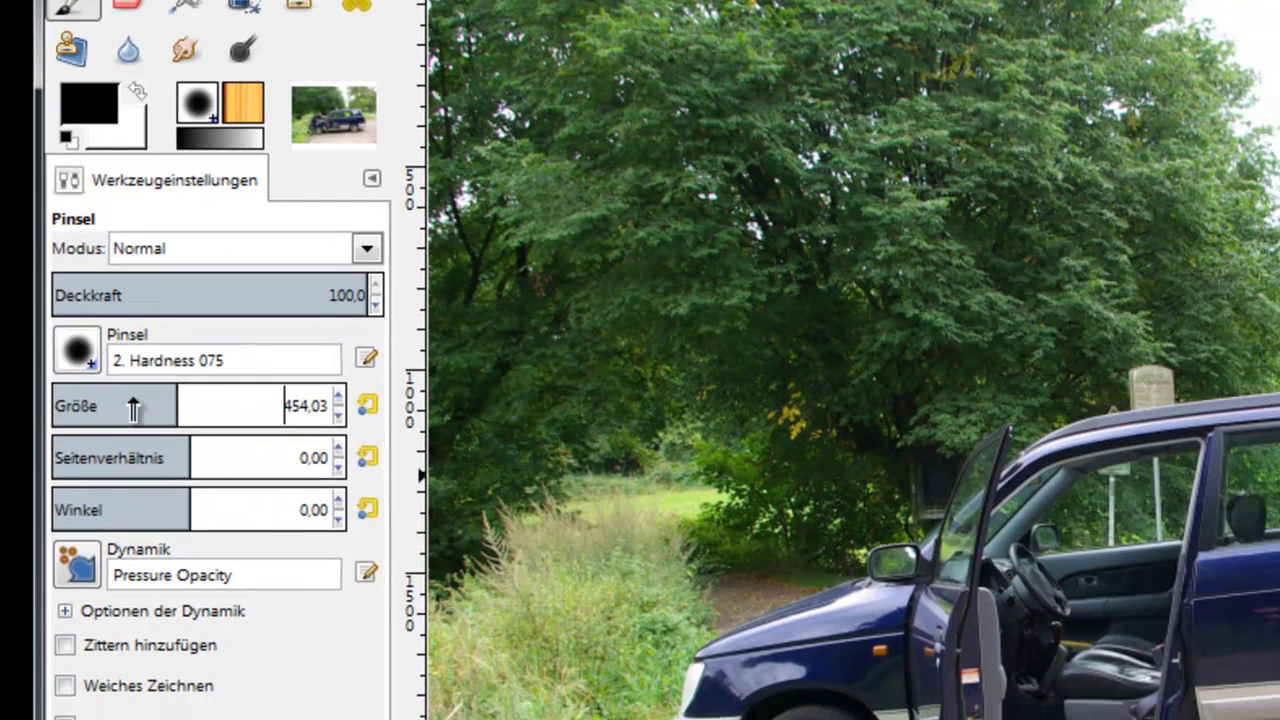
{"action": "left_click_drag", "start_coordinate": [133, 406], "coordinate": [127, 406]}
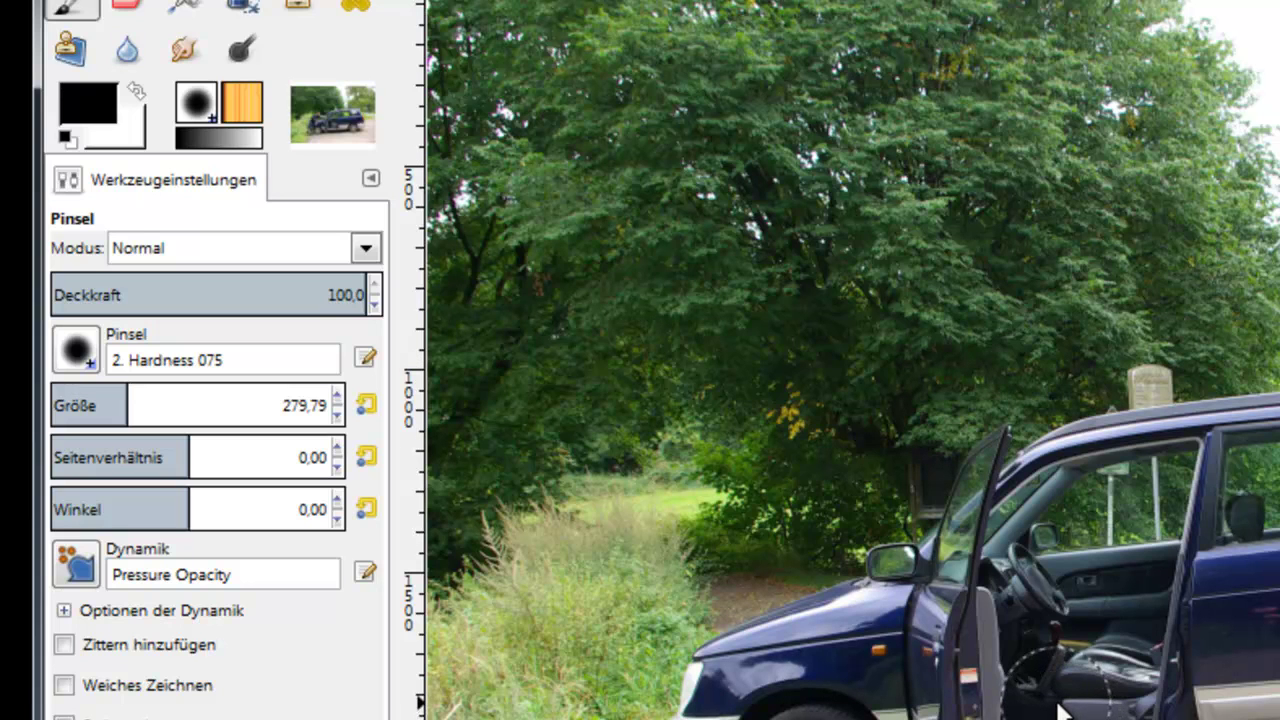
- Swap the foreground and background colours so that white is the painting colour
{"action": "left_click", "coordinate": [136, 88]}
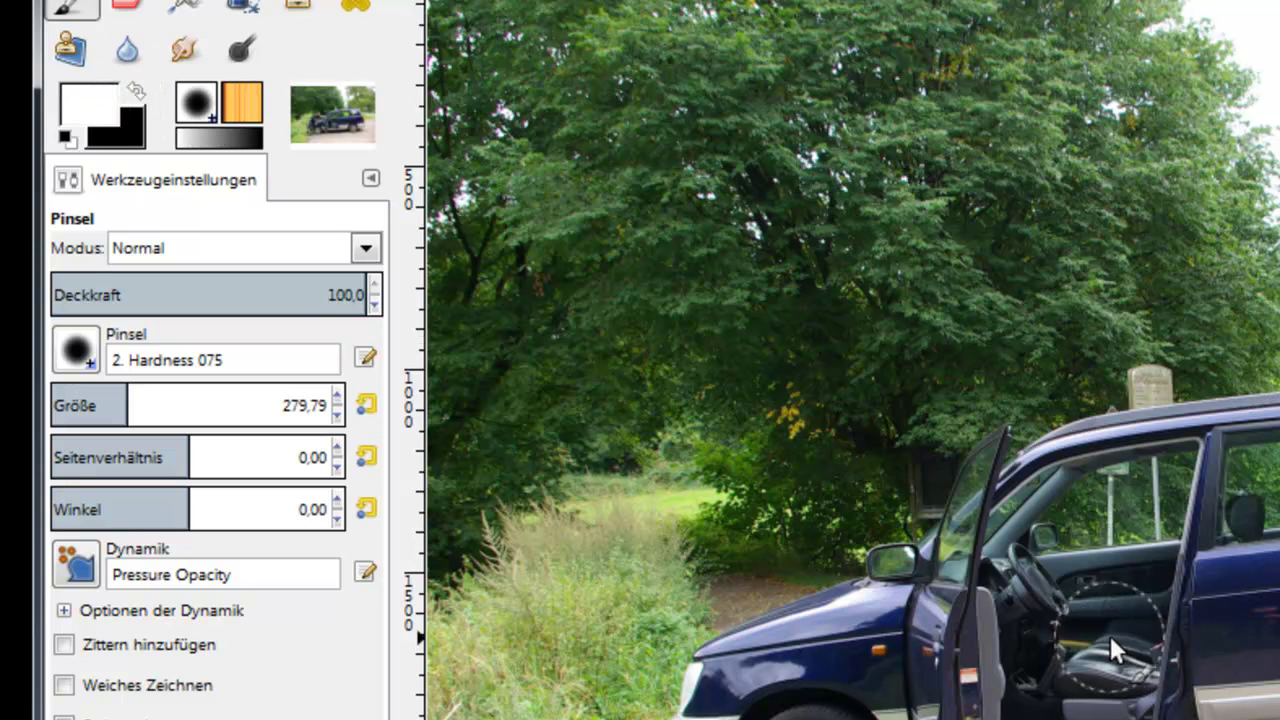
{"action": "key", "text": "x"}
{"action": "key", "text": "x"}
{"action": "key", "text": "x"}
{"action": "key", "text": "x"}
{"action": "key", "text": "x"}
{"action": "key", "text": "x"}
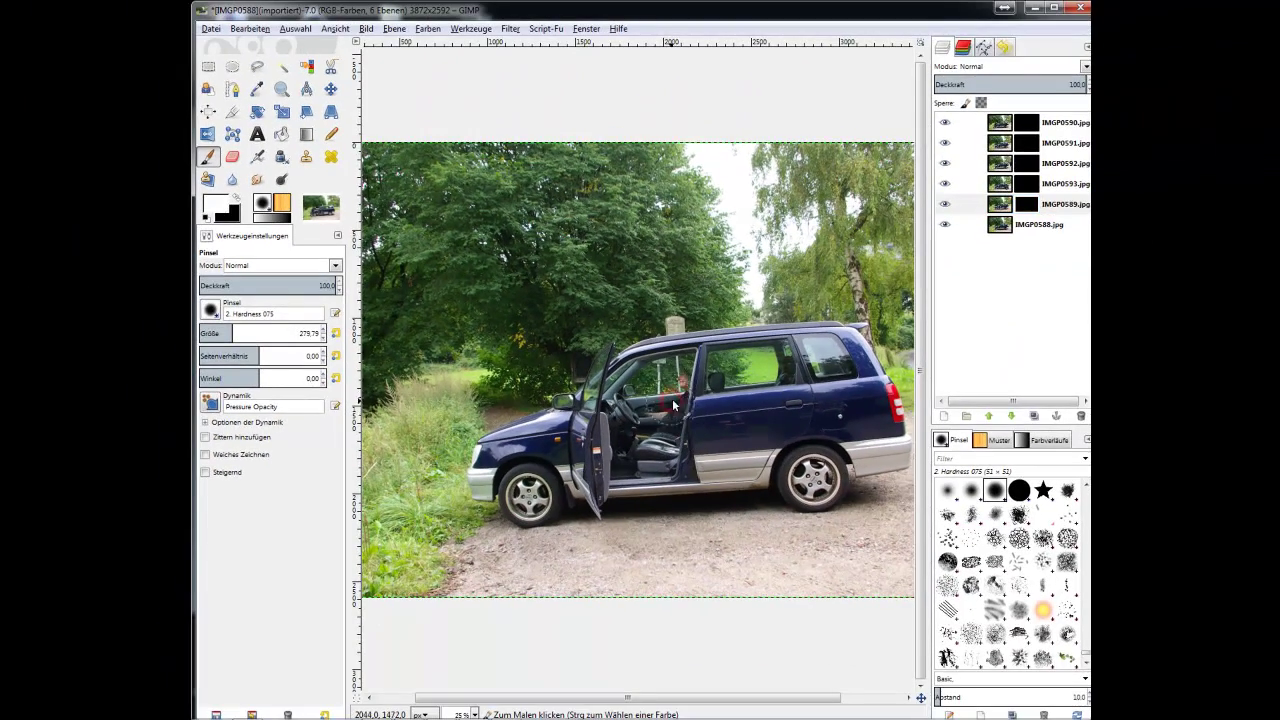
- Paint white on the IMGP0589.jpg mask over the driver's seat and door opening to reveal the seated man and his leg
{"action": "mouse_move", "coordinate": [674, 404]}
{"action": "left_mouse_down"}
{"action": "mouse_move", "coordinate": [683, 372]}
{"action": "mouse_move", "coordinate": [665, 442]}
{"action": "mouse_move", "coordinate": [652, 421]}
{"action": "mouse_move", "coordinate": [627, 417]}
{"action": "mouse_move", "coordinate": [670, 457]}
{"action": "mouse_move", "coordinate": [667, 486]}
{"action": "mouse_move", "coordinate": [658, 462]}
{"action": "mouse_move", "coordinate": [629, 454]}
{"action": "mouse_move", "coordinate": [628, 430]}
{"action": "mouse_move", "coordinate": [631, 460]}
{"action": "mouse_move", "coordinate": [657, 474]}
{"action": "mouse_move", "coordinate": [617, 458]}
{"action": "mouse_move", "coordinate": [652, 484]}
{"action": "mouse_move", "coordinate": [659, 534]}
{"action": "mouse_move", "coordinate": [630, 427]}
{"action": "left_mouse_up"}
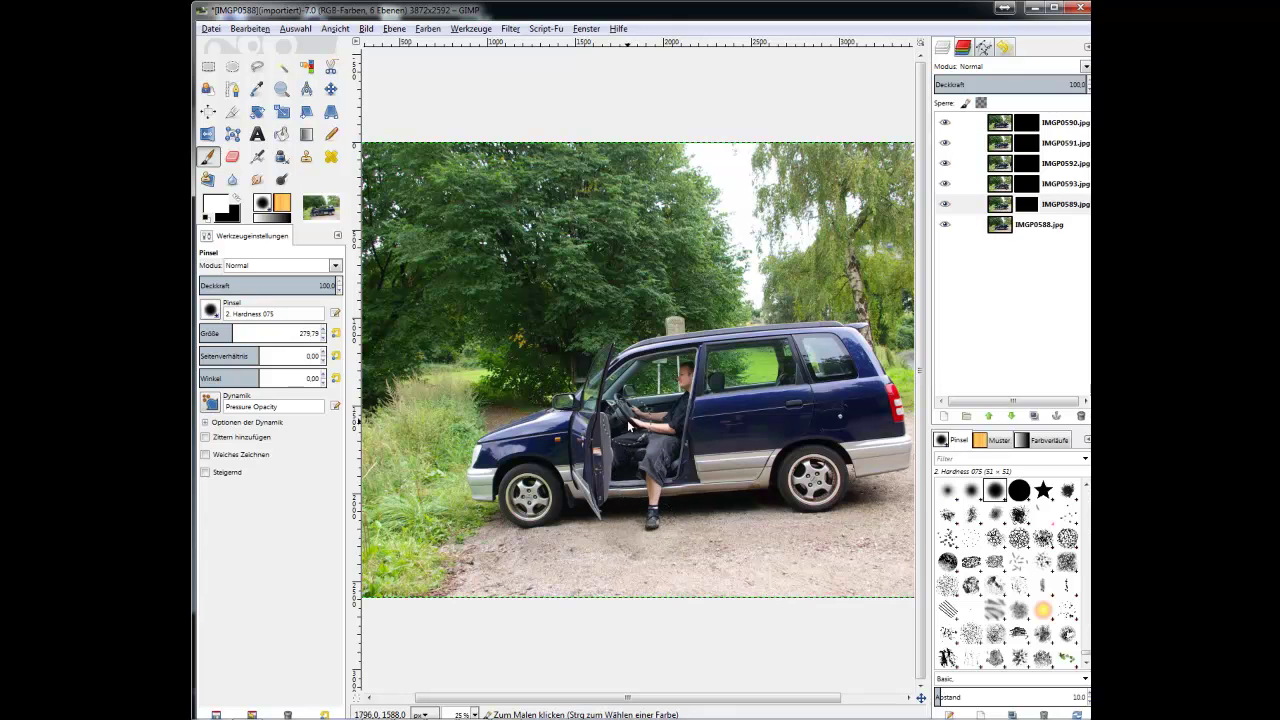
{"action": "left_click_drag", "start_coordinate": [651, 485], "coordinate": [702, 418]}
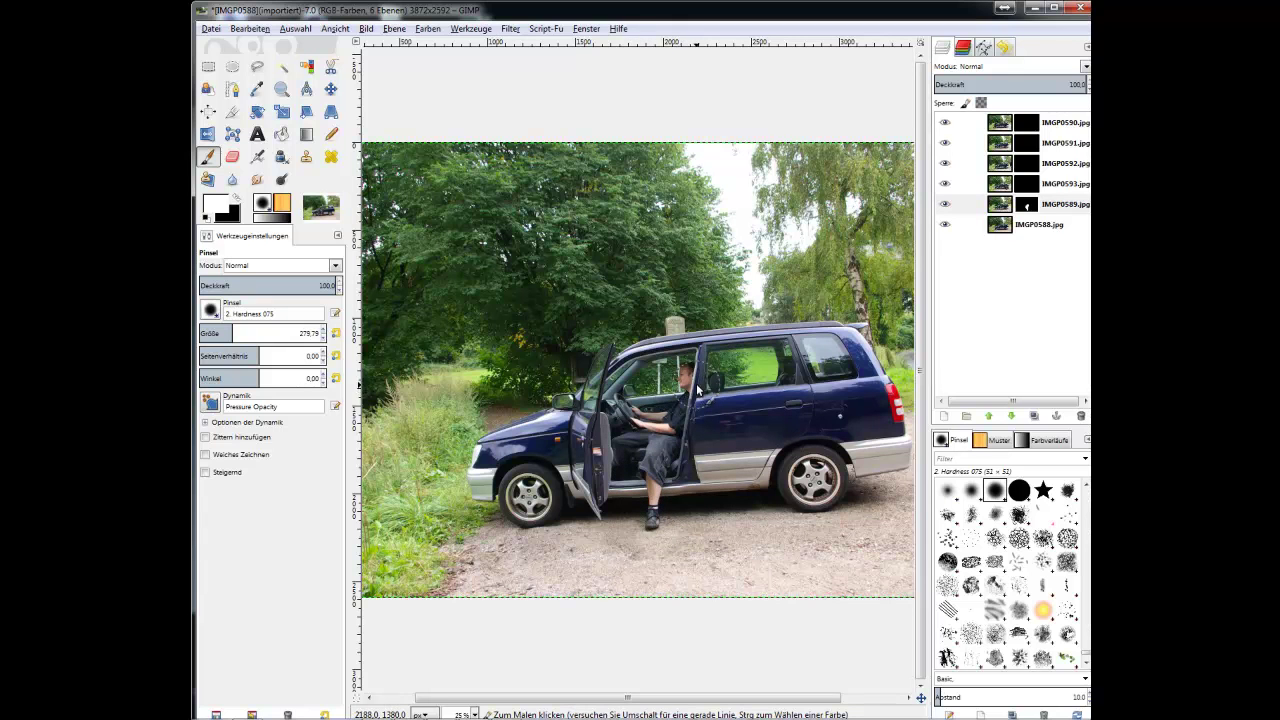
- Hide the seated man by painting black on the IMGP0589.jpg mask, and bring him back by painting white over the same area
{"action": "key", "text": "x"}
{"action": "mouse_move", "coordinate": [697, 390]}
{"action": "left_mouse_down"}
{"action": "mouse_move", "coordinate": [629, 445]}
{"action": "mouse_move", "coordinate": [664, 450]}
{"action": "mouse_move", "coordinate": [649, 512]}
{"action": "mouse_move", "coordinate": [668, 446]}
{"action": "left_mouse_up"}
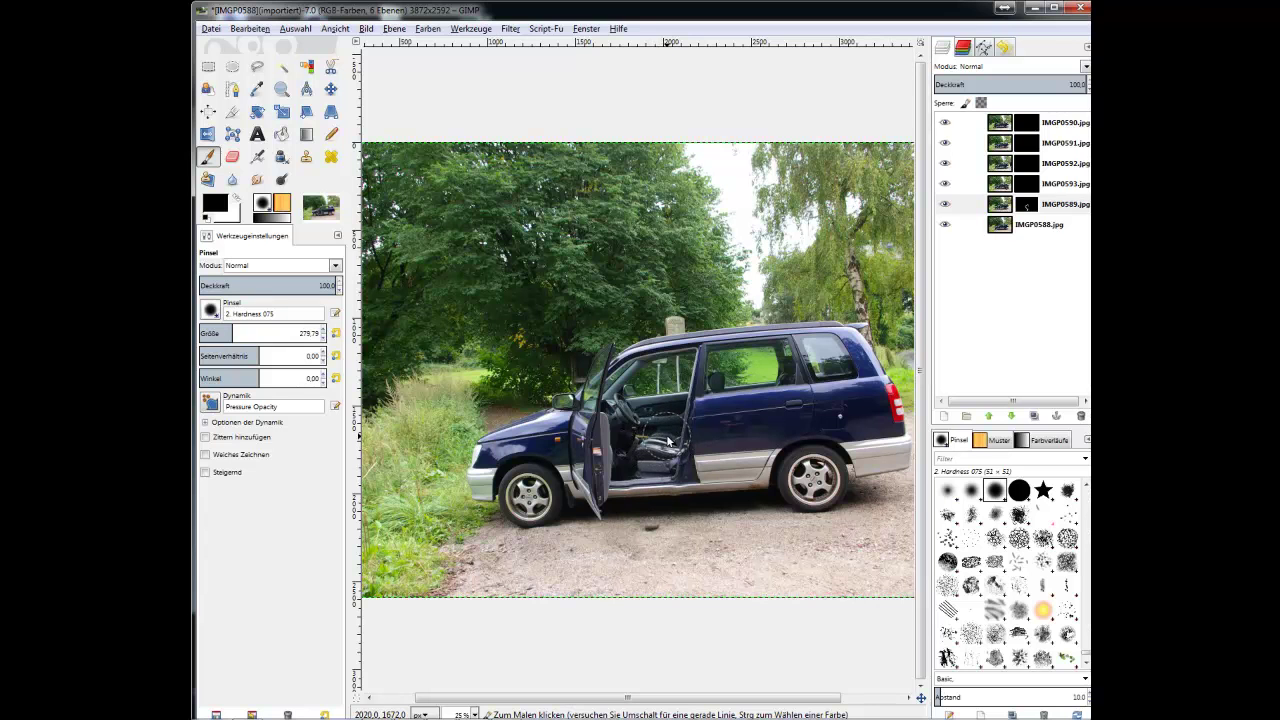
{"action": "key", "text": "x"}
{"action": "mouse_move", "coordinate": [668, 440]}
{"action": "left_mouse_down"}
{"action": "mouse_move", "coordinate": [651, 517]}
{"action": "mouse_move", "coordinate": [690, 375]}
{"action": "mouse_move", "coordinate": [683, 408]}
{"action": "mouse_move", "coordinate": [632, 432]}
{"action": "left_mouse_up"}
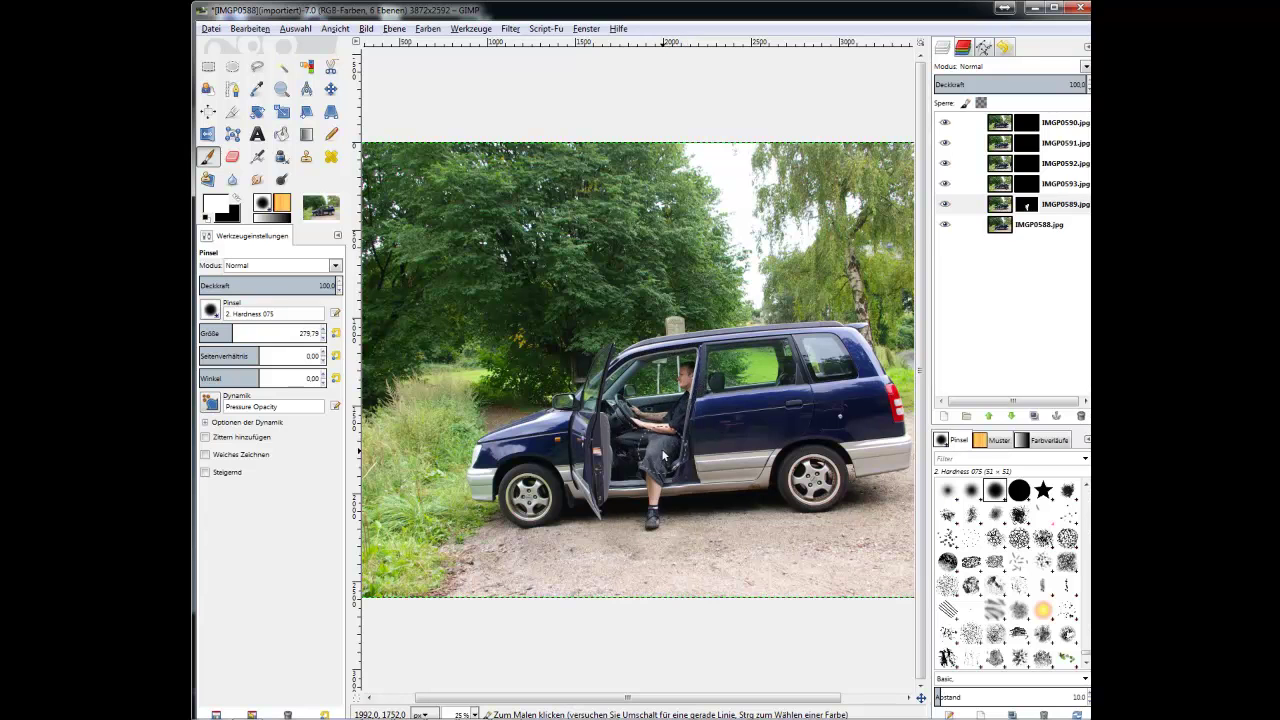
{"action": "left_click", "coordinate": [640, 455]}
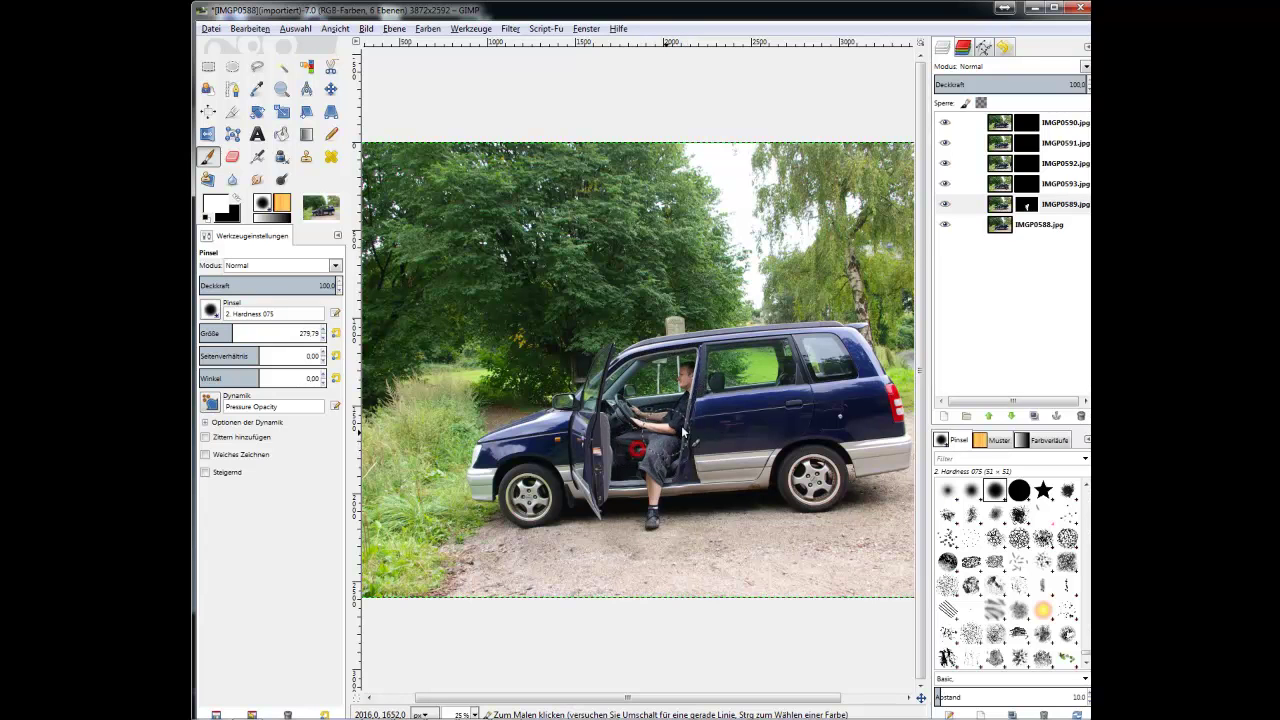
- Try painting white on the IMGP0593.jpg mask across the car to reveal the man crouching at the rear wheel, and undo the strokes
{"action": "left_click", "coordinate": [1033, 185]}
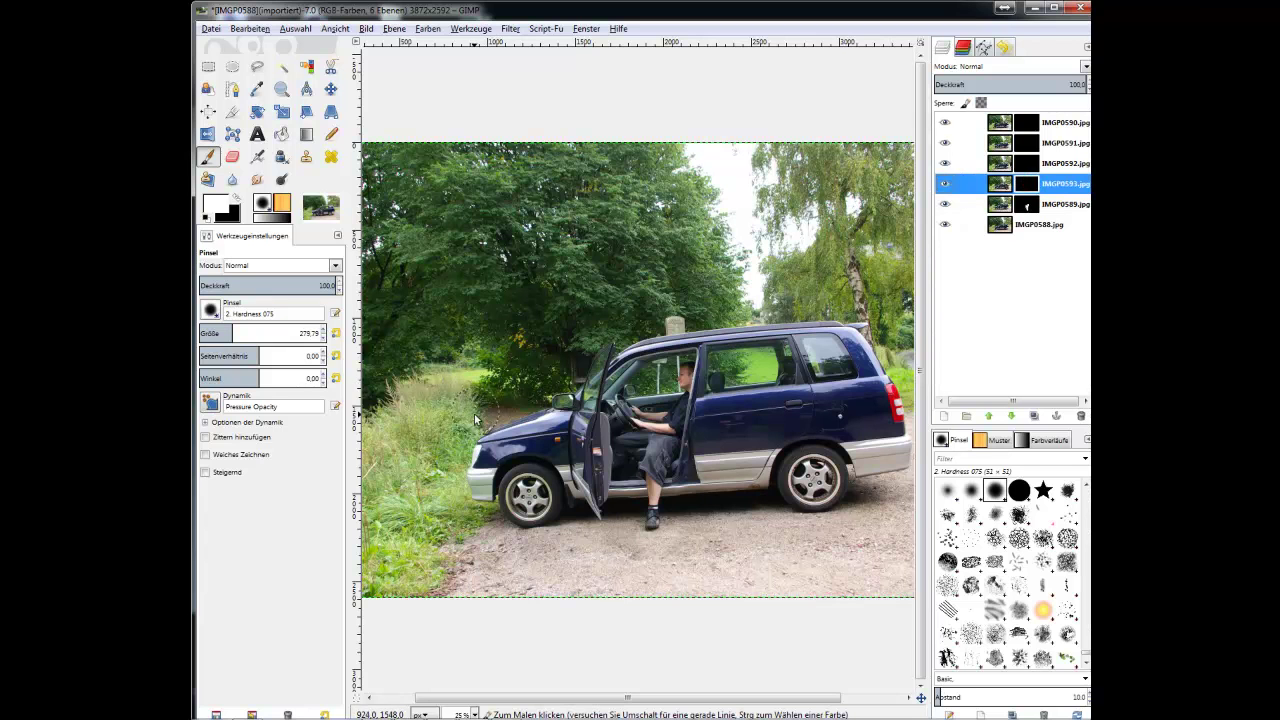
{"action": "mouse_move", "coordinate": [481, 414]}
{"action": "left_mouse_down"}
{"action": "mouse_move", "coordinate": [470, 347]}
{"action": "mouse_move", "coordinate": [459, 457]}
{"action": "mouse_move", "coordinate": [506, 528]}
{"action": "mouse_move", "coordinate": [649, 567]}
{"action": "mouse_move", "coordinate": [735, 387]}
{"action": "mouse_move", "coordinate": [748, 516]}
{"action": "mouse_move", "coordinate": [776, 477]}
{"action": "mouse_move", "coordinate": [826, 459]}
{"action": "mouse_move", "coordinate": [841, 426]}
{"action": "mouse_move", "coordinate": [815, 416]}
{"action": "mouse_move", "coordinate": [837, 425]}
{"action": "mouse_move", "coordinate": [845, 480]}
{"action": "mouse_move", "coordinate": [865, 453]}
{"action": "mouse_move", "coordinate": [856, 430]}
{"action": "mouse_move", "coordinate": [855, 503]}
{"action": "left_mouse_up"}
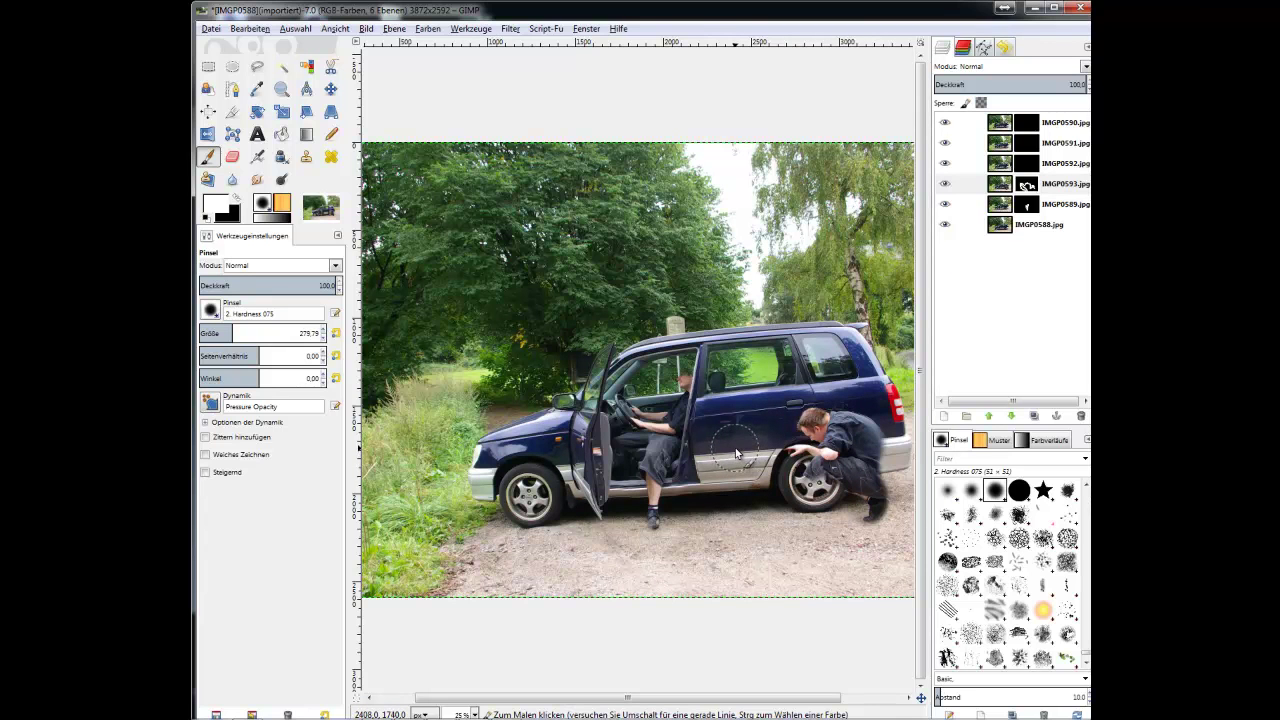
{"action": "key", "text": "ctrl"}
{"action": "key", "text": "ctrl+z"}
{"action": "key", "text": "ctrl+z"}
{"action": "key", "text": "ctrl+z"}
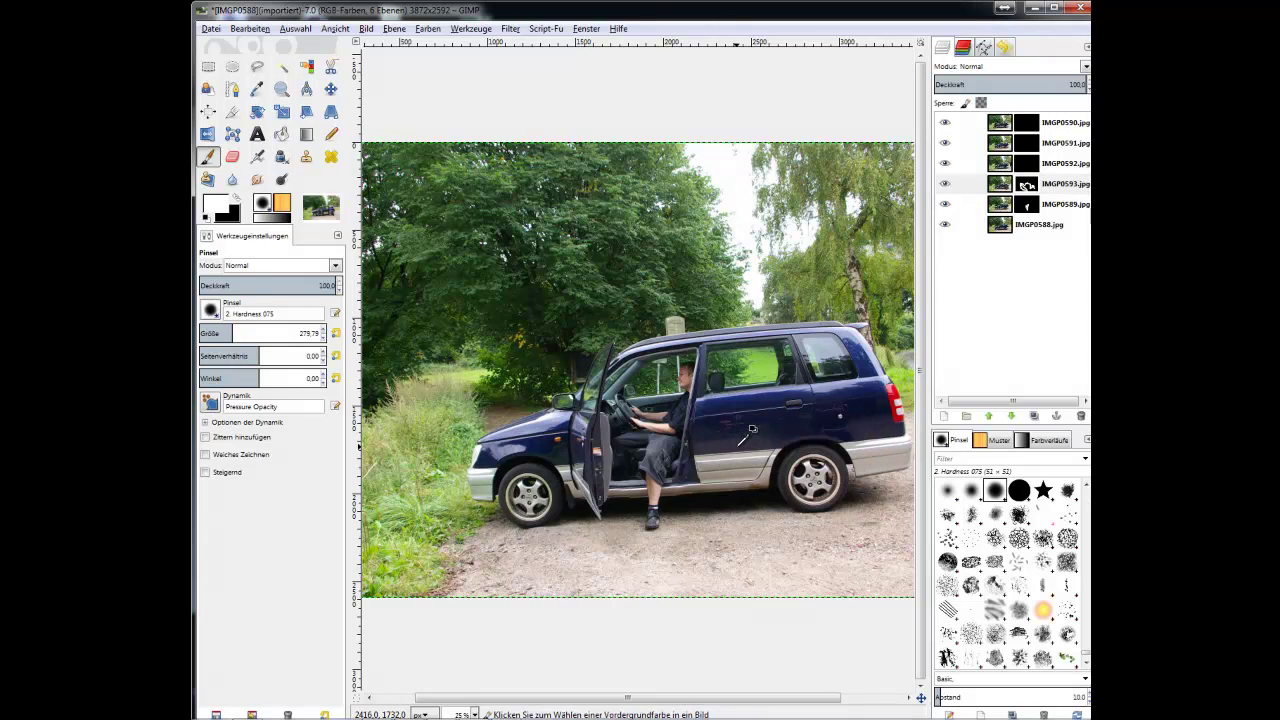
- Paint white on the IMGP0593.jpg mask to reveal the man crouching at the rear wheel, and on the IMGP0592.jpg mask to reveal the man behind the car
{"action": "mouse_move", "coordinate": [737, 452]}
{"action": "left_mouse_down"}
{"action": "mouse_move", "coordinate": [831, 424]}
{"action": "mouse_move", "coordinate": [819, 424]}
{"action": "mouse_move", "coordinate": [808, 432]}
{"action": "mouse_move", "coordinate": [846, 432]}
{"action": "mouse_move", "coordinate": [868, 458]}
{"action": "mouse_move", "coordinate": [870, 432]}
{"action": "mouse_move", "coordinate": [886, 448]}
{"action": "mouse_move", "coordinate": [880, 514]}
{"action": "mouse_move", "coordinate": [858, 509]}
{"action": "mouse_move", "coordinate": [855, 477]}
{"action": "mouse_move", "coordinate": [791, 460]}
{"action": "mouse_move", "coordinate": [860, 498]}
{"action": "mouse_move", "coordinate": [835, 519]}
{"action": "mouse_move", "coordinate": [829, 479]}
{"action": "mouse_move", "coordinate": [826, 524]}
{"action": "mouse_move", "coordinate": [797, 504]}
{"action": "mouse_move", "coordinate": [803, 474]}
{"action": "mouse_move", "coordinate": [826, 482]}
{"action": "mouse_move", "coordinate": [806, 540]}
{"action": "mouse_move", "coordinate": [891, 503]}
{"action": "mouse_move", "coordinate": [884, 527]}
{"action": "mouse_move", "coordinate": [895, 509]}
{"action": "mouse_move", "coordinate": [820, 518]}
{"action": "left_mouse_up"}
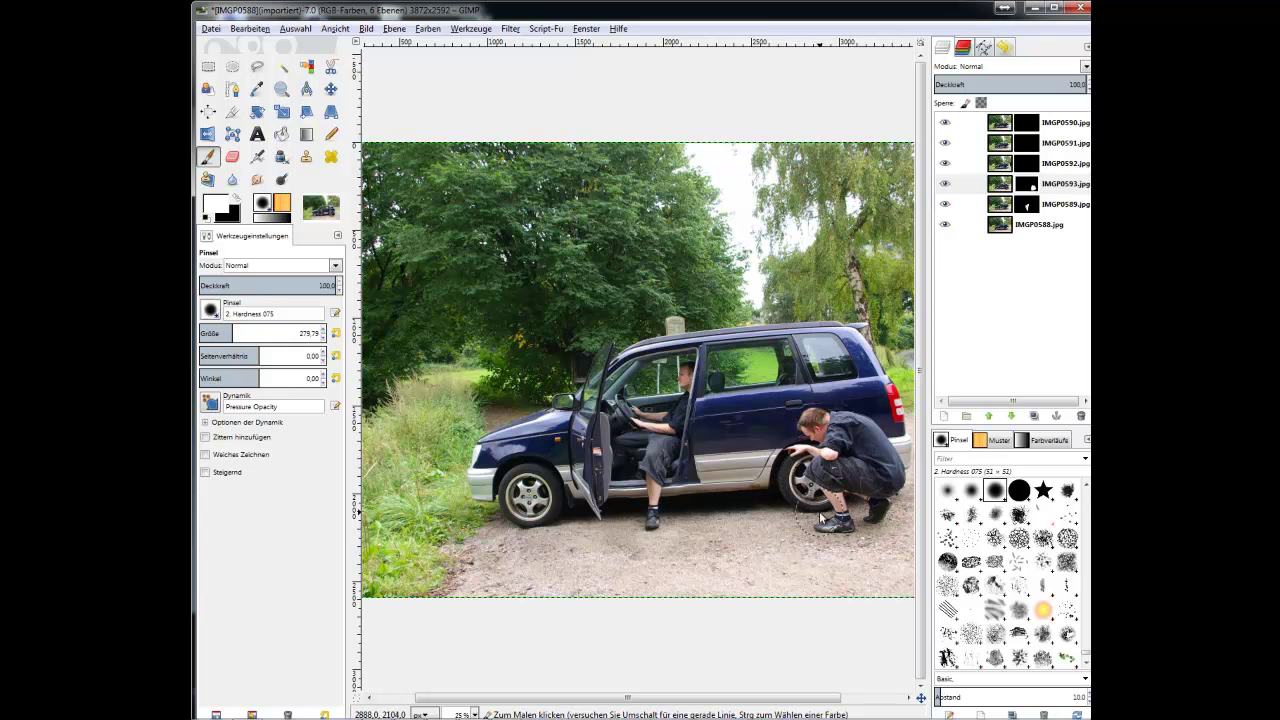
{"action": "left_click", "coordinate": [1027, 166]}
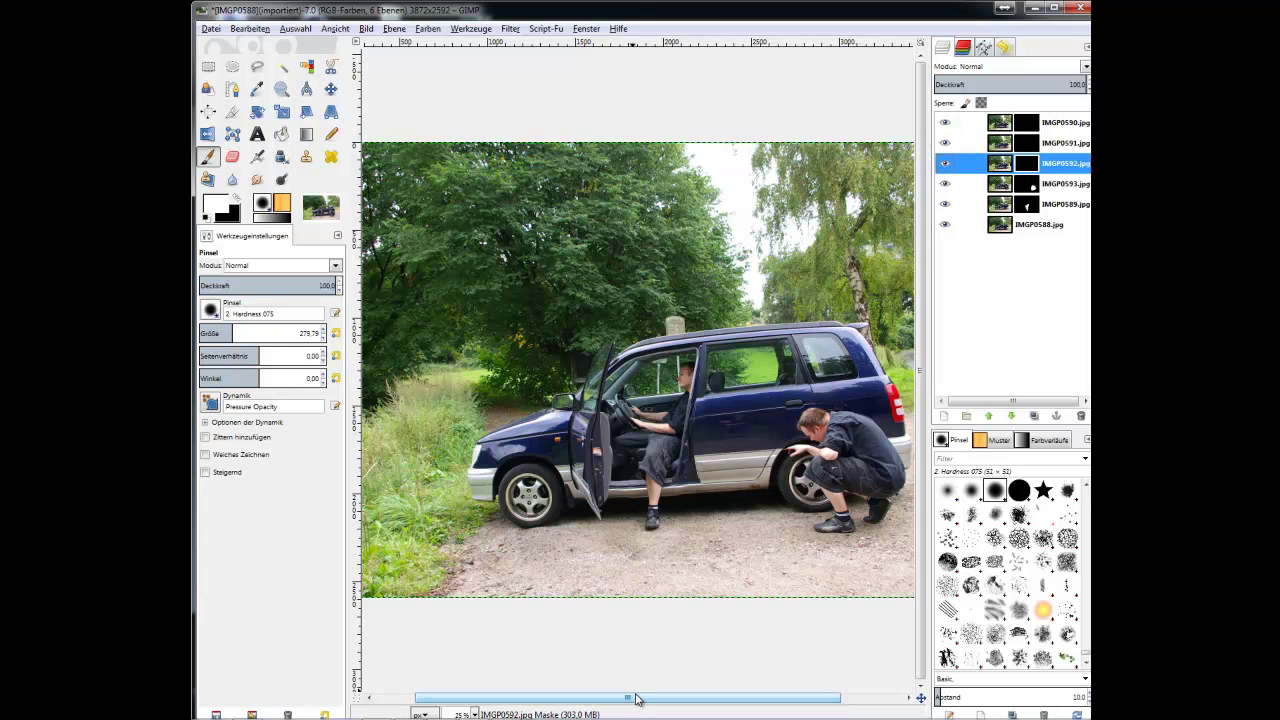
{"action": "left_click_drag", "start_coordinate": [636, 698], "coordinate": [699, 698]}
{"action": "mouse_move", "coordinate": [820, 378]}
{"action": "left_mouse_down"}
{"action": "mouse_move", "coordinate": [818, 345]}
{"action": "mouse_move", "coordinate": [854, 313]}
{"action": "mouse_move", "coordinate": [856, 287]}
{"action": "mouse_move", "coordinate": [823, 372]}
{"action": "mouse_move", "coordinate": [834, 385]}
{"action": "mouse_move", "coordinate": [873, 334]}
{"action": "mouse_move", "coordinate": [891, 356]}
{"action": "mouse_move", "coordinate": [888, 320]}
{"action": "mouse_move", "coordinate": [900, 328]}
{"action": "mouse_move", "coordinate": [911, 368]}
{"action": "mouse_move", "coordinate": [867, 398]}
{"action": "mouse_move", "coordinate": [910, 412]}
{"action": "mouse_move", "coordinate": [912, 389]}
{"action": "mouse_move", "coordinate": [861, 428]}
{"action": "mouse_move", "coordinate": [896, 457]}
{"action": "mouse_move", "coordinate": [913, 450]}
{"action": "mouse_move", "coordinate": [849, 486]}
{"action": "mouse_move", "coordinate": [918, 490]}
{"action": "left_mouse_up"}
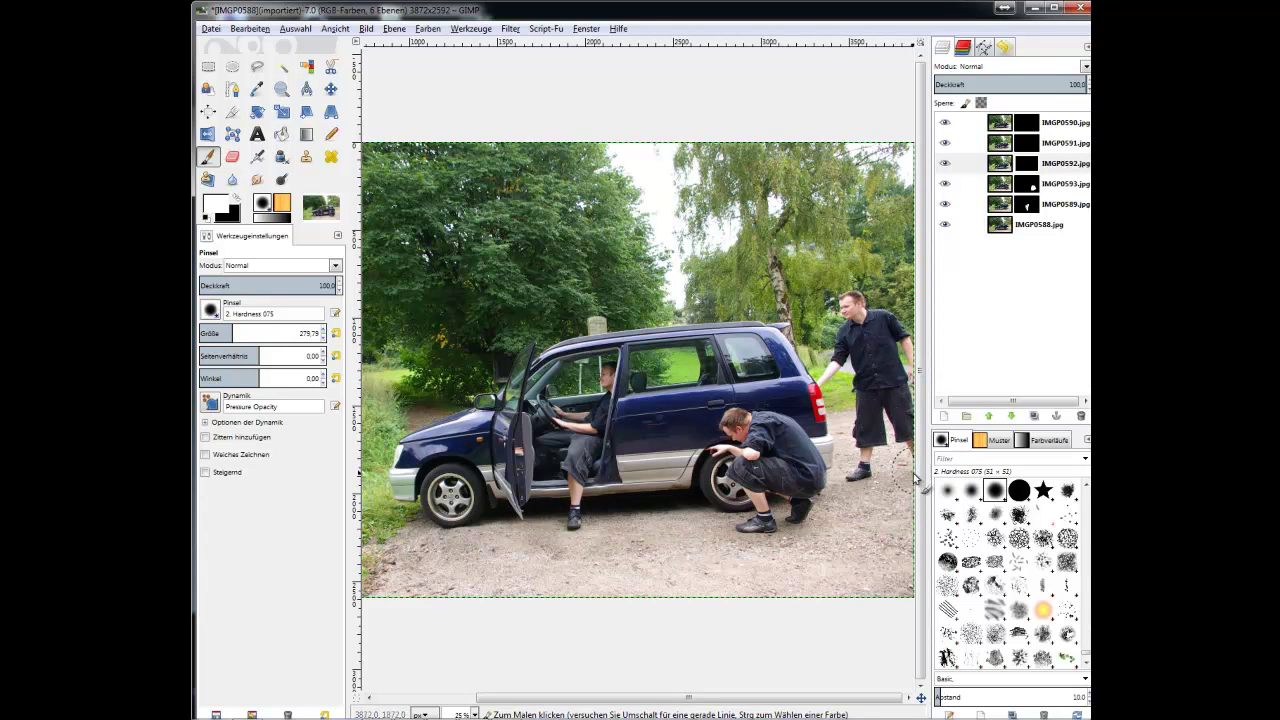
{"action": "key", "text": "x"}
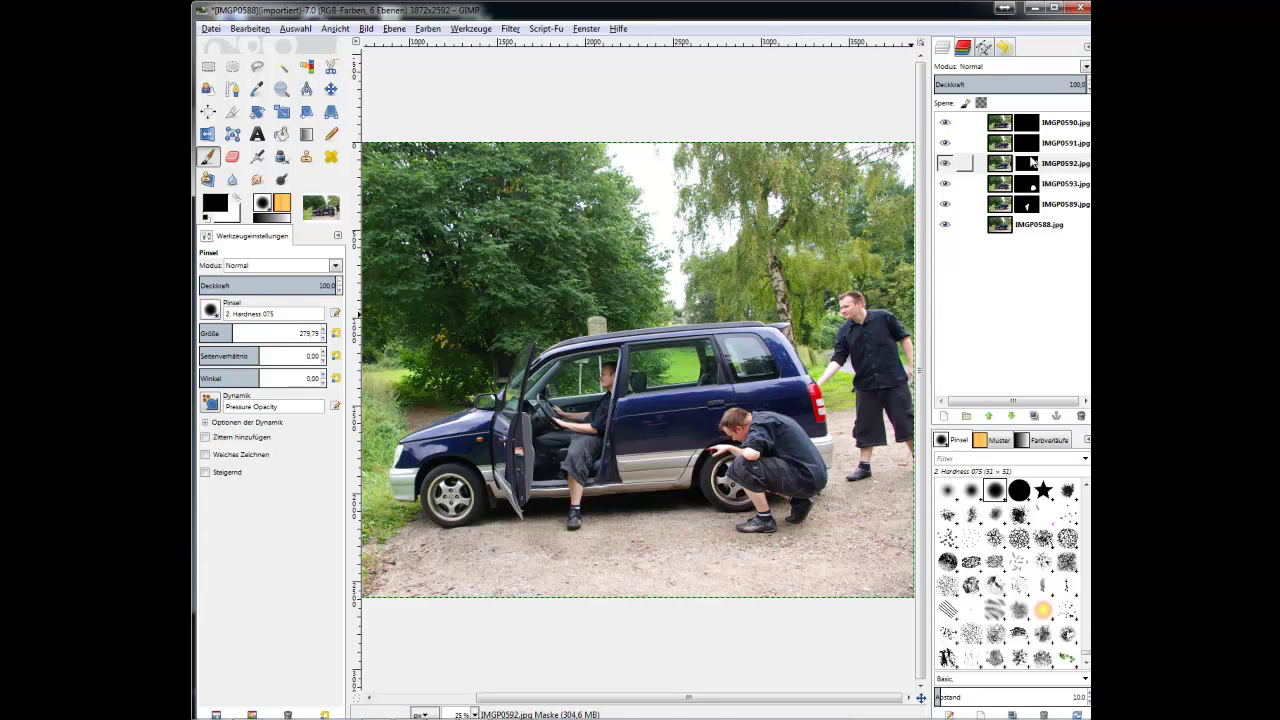
- Paint white on the IMGP0591.jpg mask over the rear door window to reveal the man sitting in the back seat
{"action": "key", "text": "Page_Up"}
{"action": "key", "text": "x"}
{"action": "left_click_drag", "start_coordinate": [688, 375], "coordinate": [661, 381]}
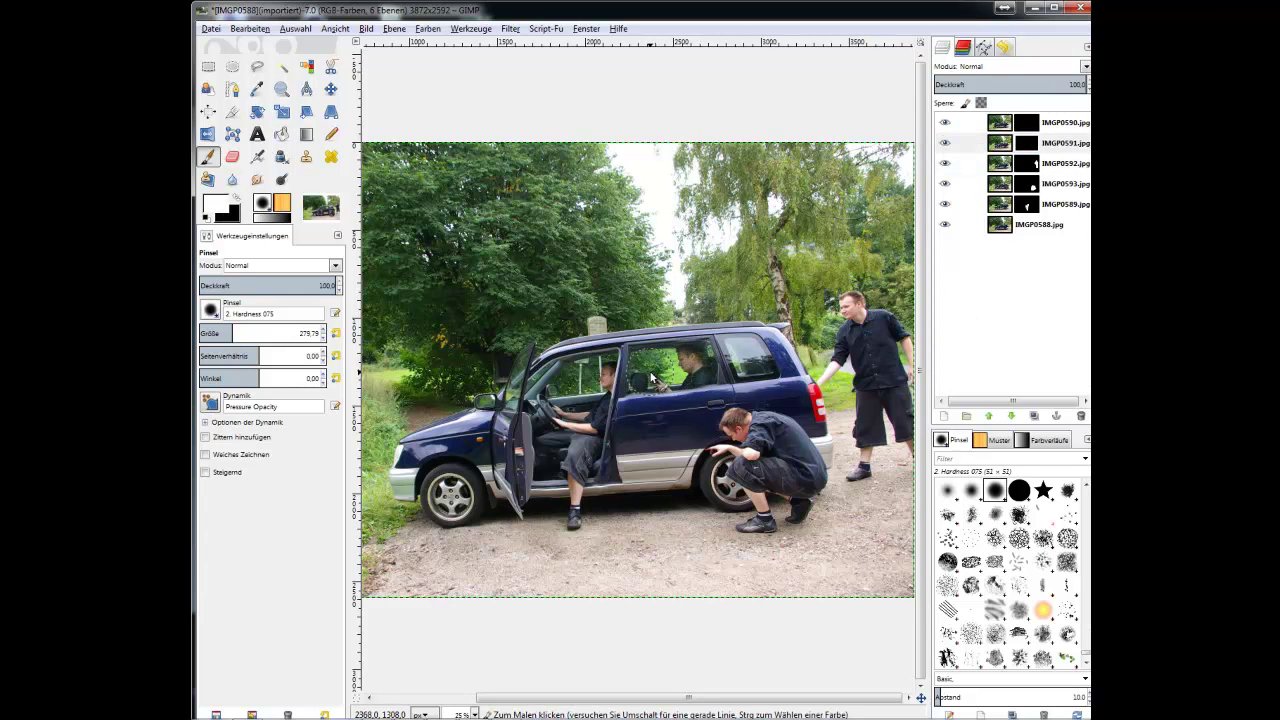
- Reduce the brush size to 192.67 and paint white on the IMGP0591.jpg mask along the lower edge of the rear door window
{"action": "key", "text": "x"}
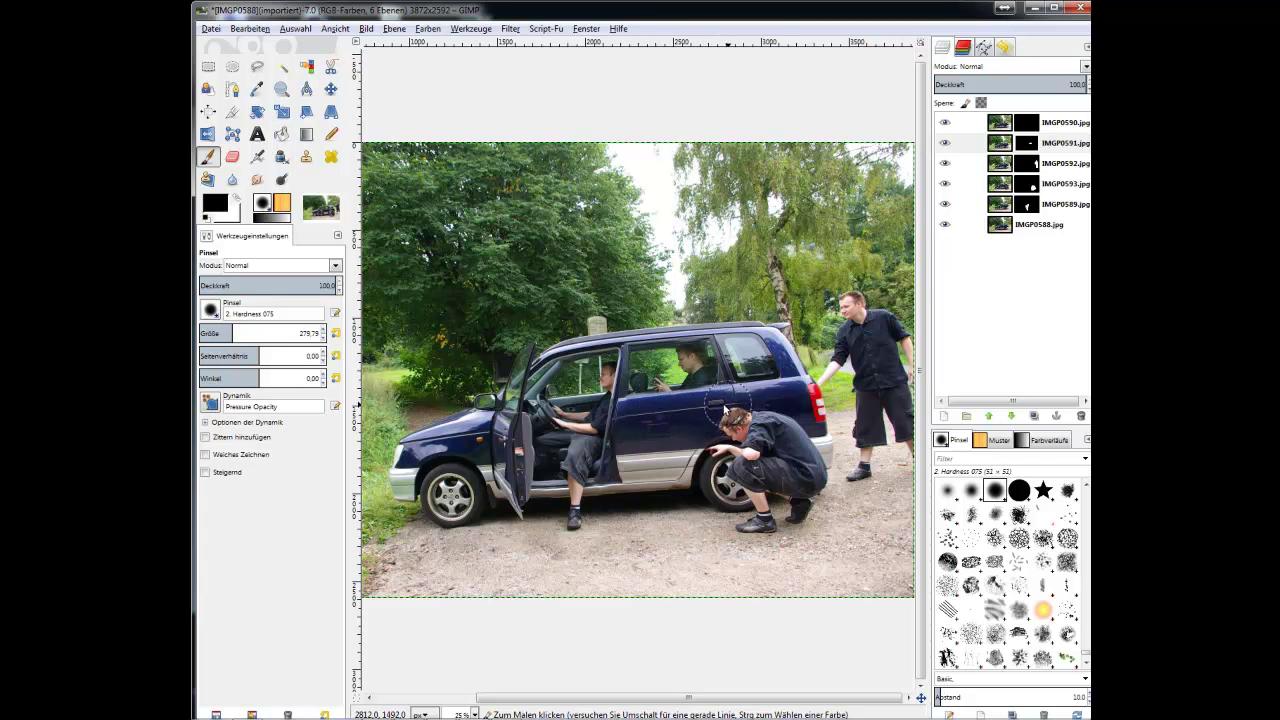
{"action": "scroll", "coordinate": [700, 360], "scroll_direction": "up", "scroll_amount": 4}
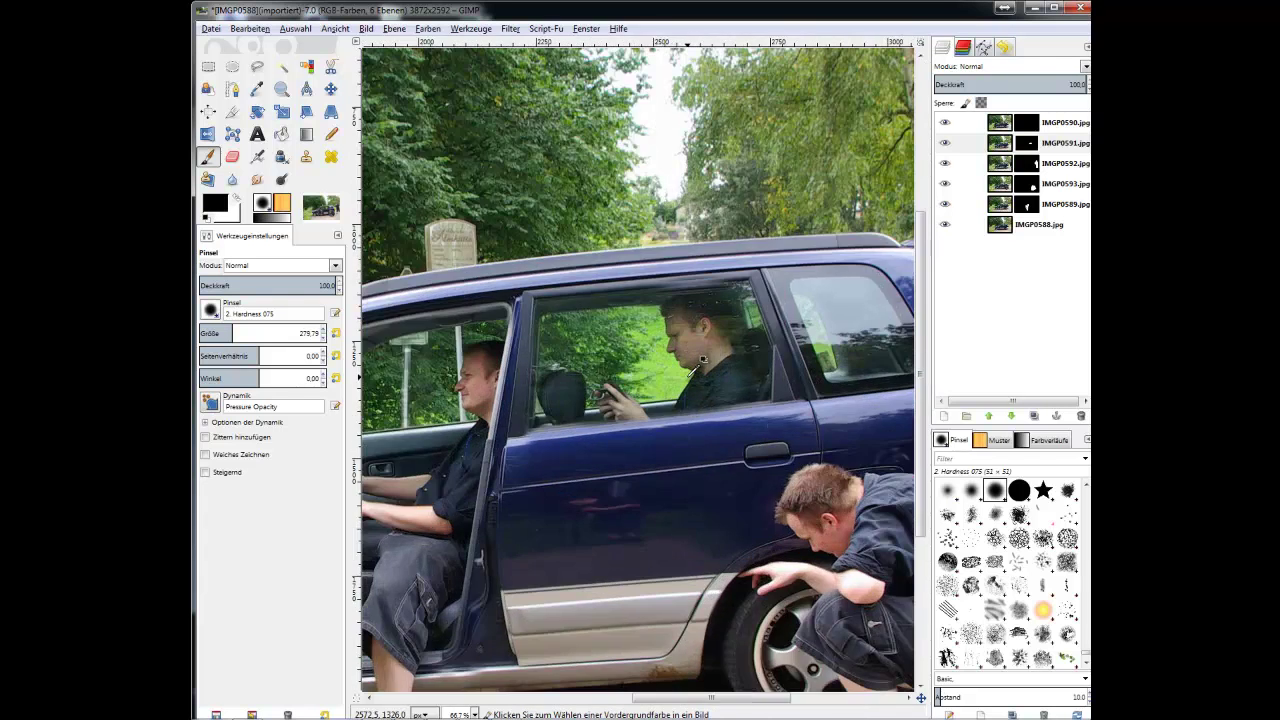
{"action": "left_click", "coordinate": [220, 334]}
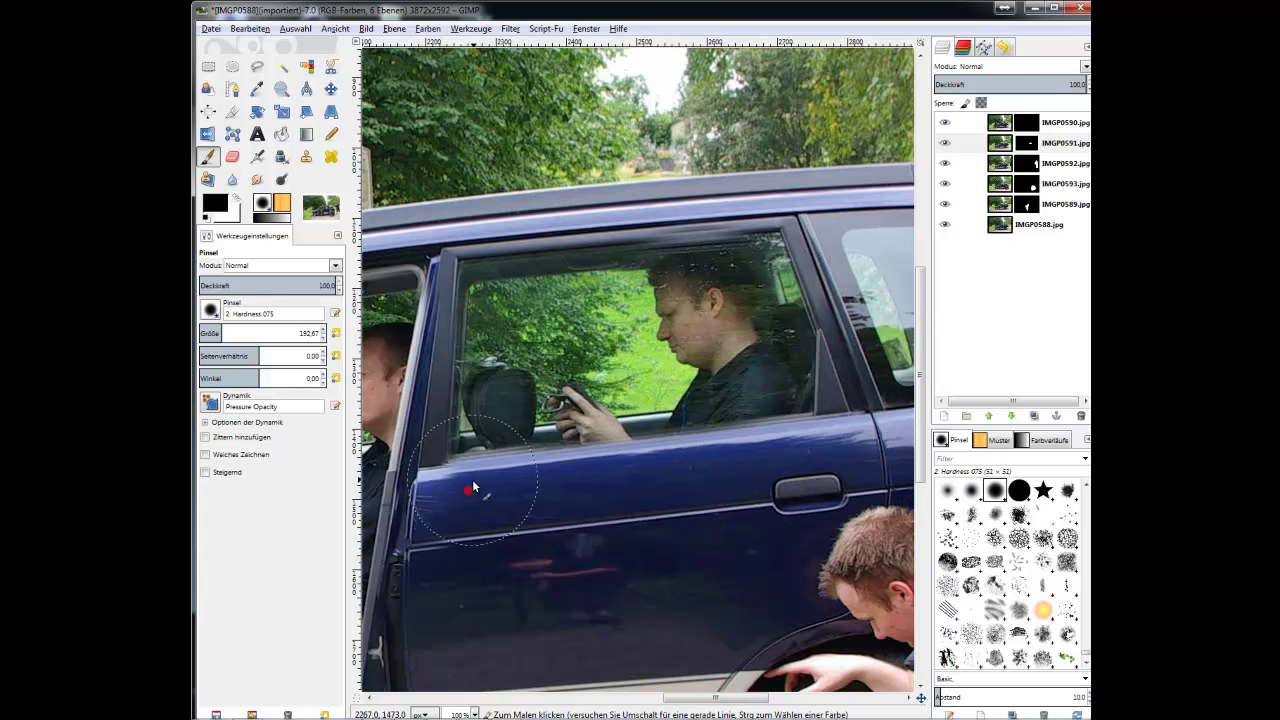
{"action": "key", "text": "x"}
{"action": "mouse_move", "coordinate": [476, 473]}
{"action": "left_mouse_down"}
{"action": "mouse_move", "coordinate": [729, 464]}
{"action": "mouse_move", "coordinate": [849, 449]}
{"action": "mouse_move", "coordinate": [705, 458]}
{"action": "mouse_move", "coordinate": [857, 441]}
{"action": "mouse_move", "coordinate": [793, 448]}
{"action": "mouse_move", "coordinate": [831, 451]}
{"action": "left_mouse_up"}
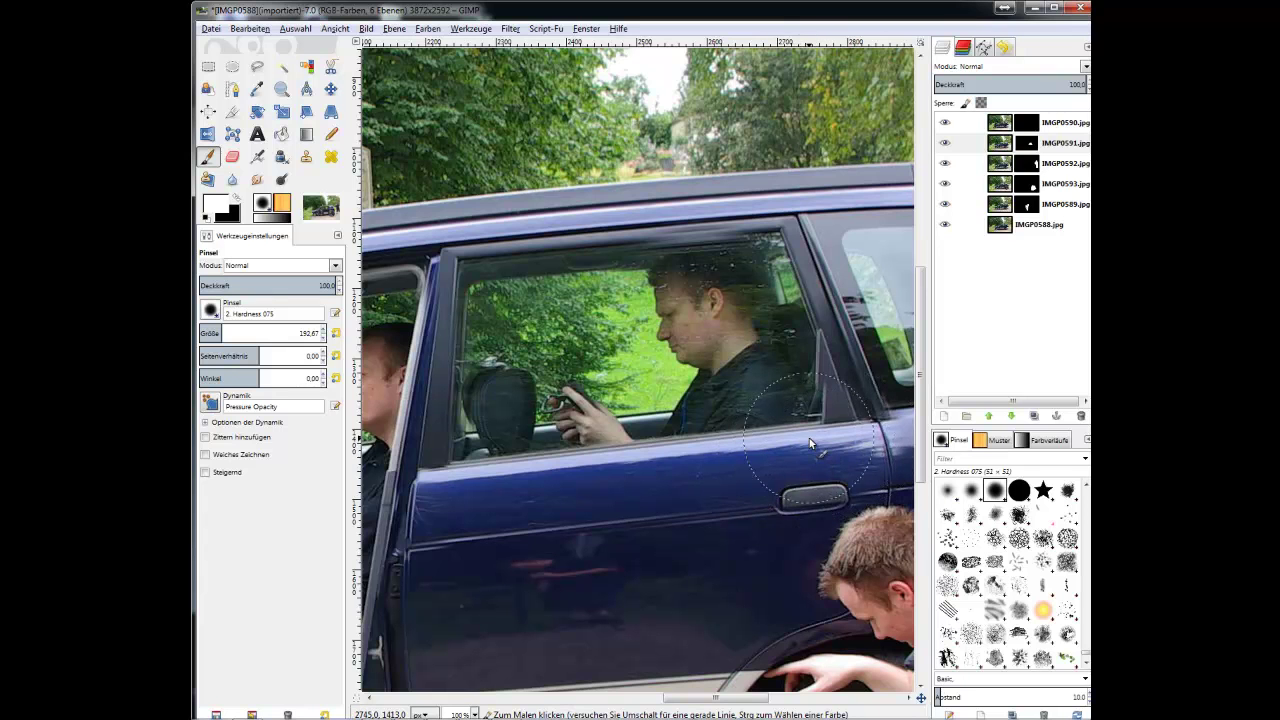
- Paint black on the IMGP0591.jpg mask along the door below the rear window, and restore the passenger's upper body and hands with white
{"action": "key", "text": "x"}
{"action": "left_click", "coordinate": [838, 429]}
{"action": "mouse_move", "coordinate": [838, 430]}
{"action": "left_mouse_down"}
{"action": "mouse_move", "coordinate": [796, 442]}
{"action": "mouse_move", "coordinate": [469, 480]}
{"action": "left_mouse_up"}
{"action": "key", "text": "x"}
{"action": "mouse_move", "coordinate": [732, 374]}
{"action": "left_mouse_down"}
{"action": "mouse_move", "coordinate": [729, 360]}
{"action": "mouse_move", "coordinate": [560, 379]}
{"action": "mouse_move", "coordinate": [606, 384]}
{"action": "left_mouse_up"}
{"action": "left_click_drag", "start_coordinate": [700, 325], "coordinate": [708, 361]}
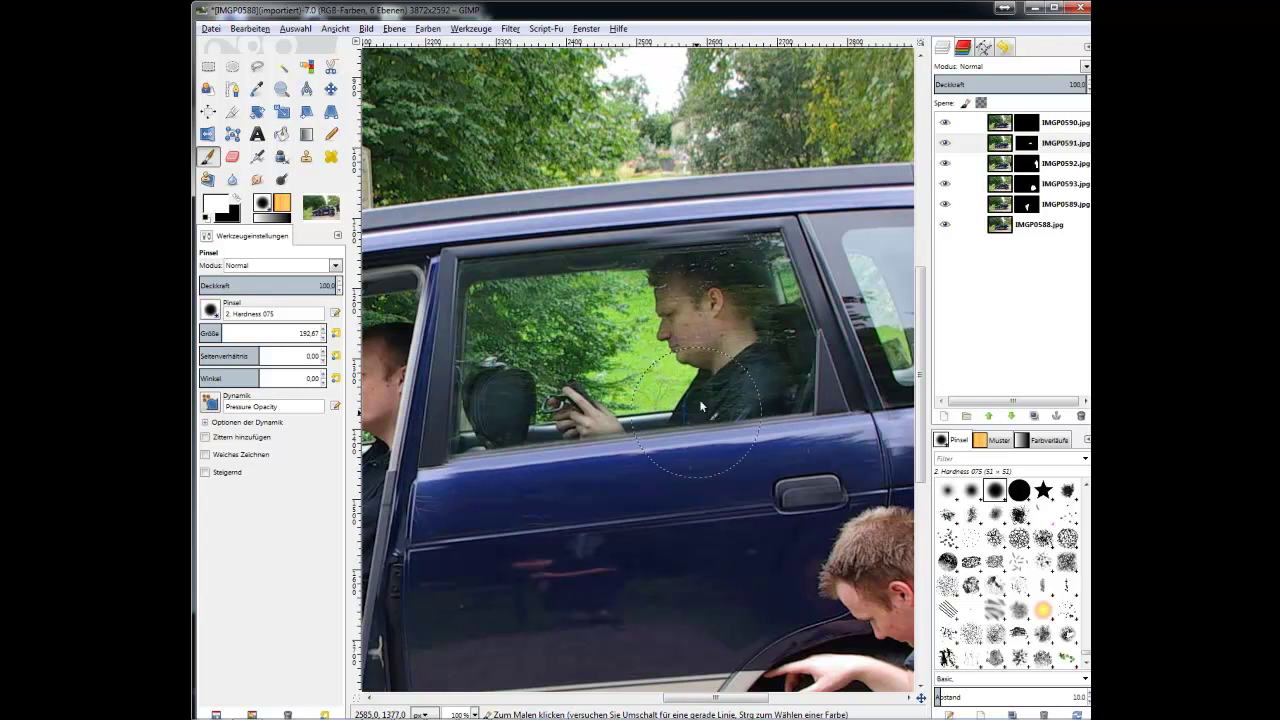
- Paint white on the IMGP0590.jpg mask around the front of the car to reveal the man leaning on the bonnet
{"action": "scroll", "coordinate": [752, 700], "scroll_direction": "left", "scroll_amount": 15}
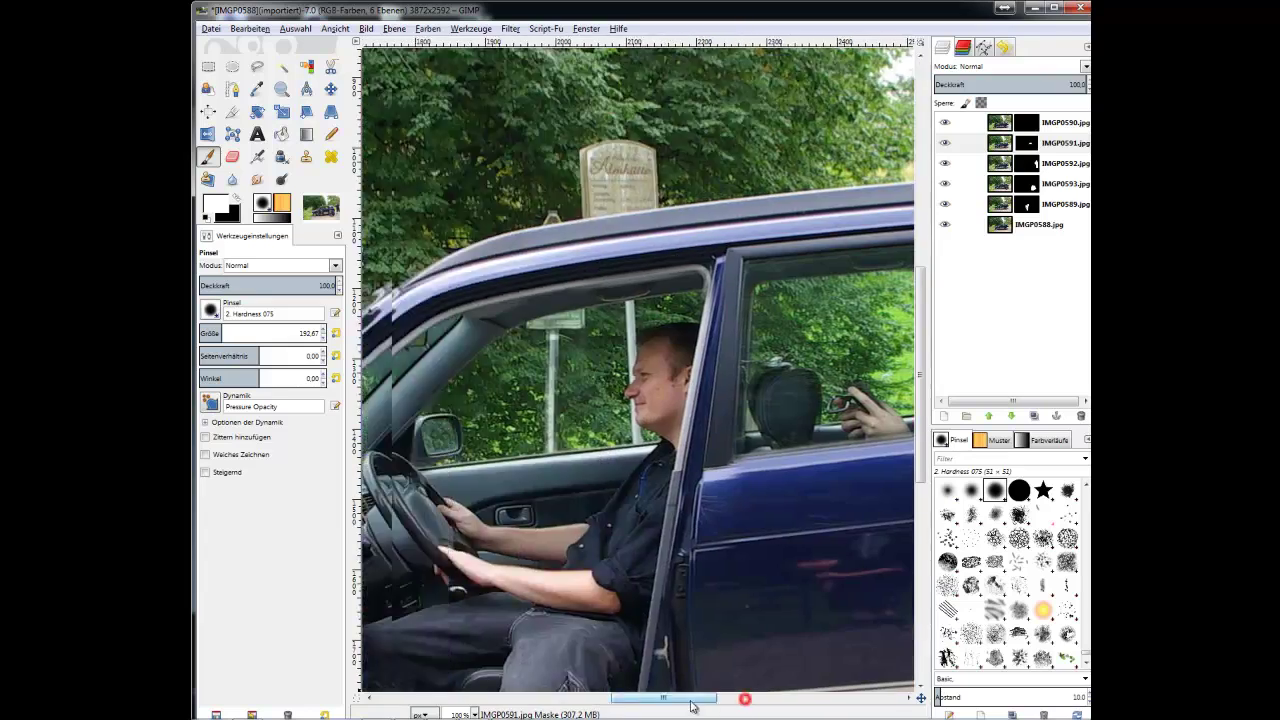
{"action": "scroll", "coordinate": [907, 280], "scroll_direction": "down", "scroll_amount": 8}
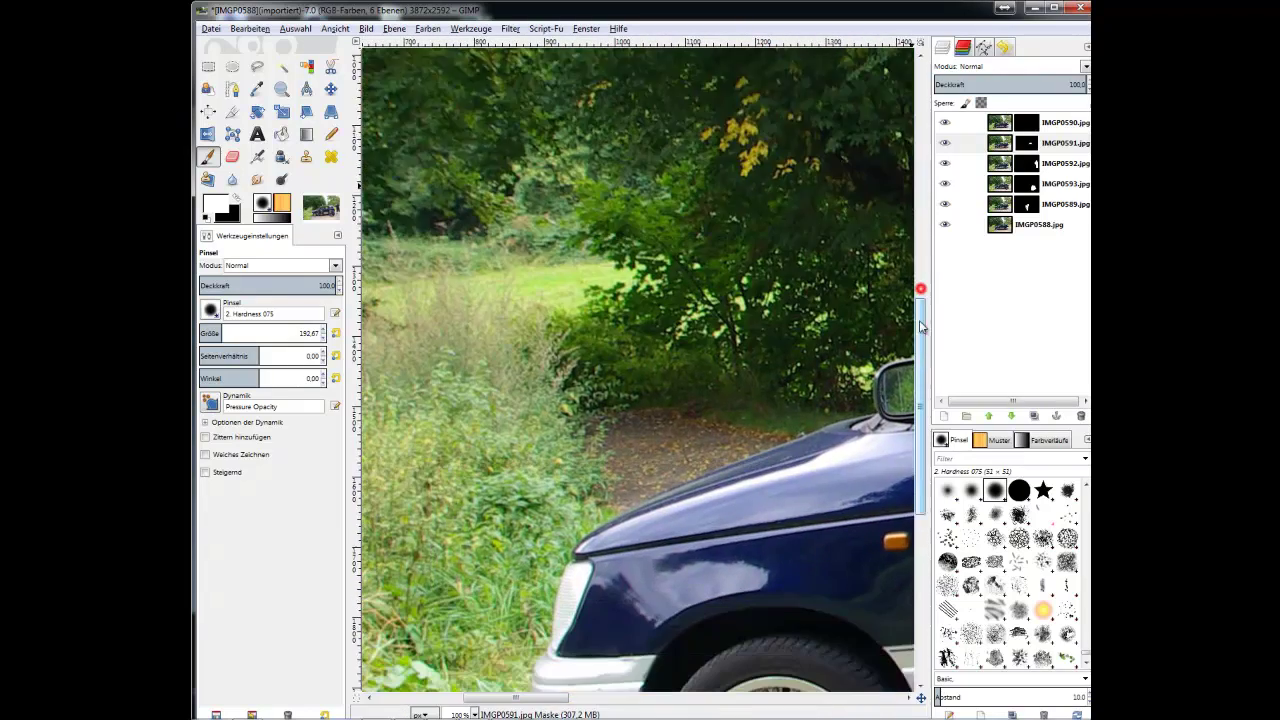
{"action": "scroll", "coordinate": [598, 406], "scroll_direction": "down", "scroll_amount": 1}
{"action": "scroll", "coordinate": [598, 406], "scroll_direction": "down", "scroll_amount": 1}
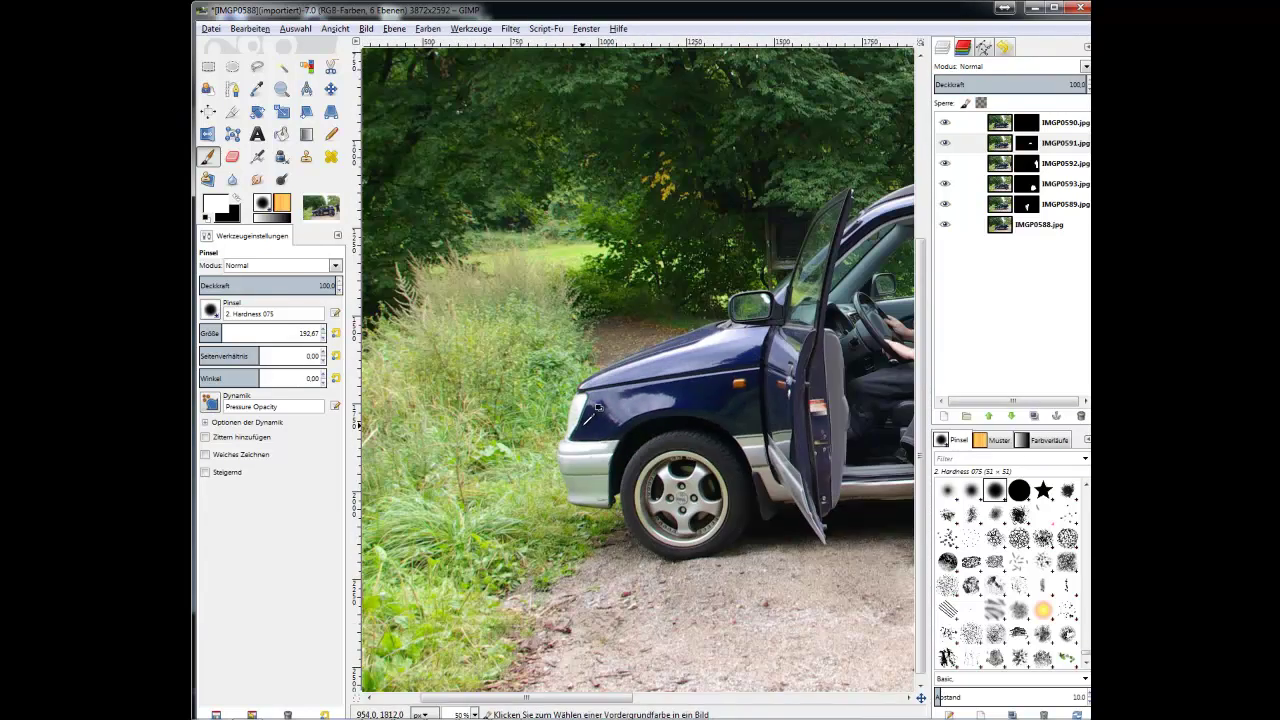
{"action": "left_click", "coordinate": [1050, 123]}
{"action": "mouse_move", "coordinate": [559, 410]}
{"action": "left_mouse_down"}
{"action": "mouse_move", "coordinate": [595, 297]}
{"action": "mouse_move", "coordinate": [589, 341]}
{"action": "mouse_move", "coordinate": [639, 285]}
{"action": "mouse_move", "coordinate": [649, 250]}
{"action": "mouse_move", "coordinate": [724, 227]}
{"action": "mouse_move", "coordinate": [677, 342]}
{"action": "mouse_move", "coordinate": [704, 338]}
{"action": "mouse_move", "coordinate": [789, 272]}
{"action": "mouse_move", "coordinate": [648, 286]}
{"action": "mouse_move", "coordinate": [809, 270]}
{"action": "mouse_move", "coordinate": [818, 230]}
{"action": "mouse_move", "coordinate": [810, 257]}
{"action": "mouse_move", "coordinate": [669, 336]}
{"action": "mouse_move", "coordinate": [643, 328]}
{"action": "mouse_move", "coordinate": [610, 395]}
{"action": "left_mouse_up"}
{"action": "mouse_move", "coordinate": [616, 450]}
{"action": "left_mouse_down"}
{"action": "mouse_move", "coordinate": [500, 505]}
{"action": "mouse_move", "coordinate": [592, 502]}
{"action": "mouse_move", "coordinate": [545, 575]}
{"action": "mouse_move", "coordinate": [507, 553]}
{"action": "mouse_move", "coordinate": [615, 598]}
{"action": "mouse_move", "coordinate": [678, 576]}
{"action": "mouse_move", "coordinate": [450, 560]}
{"action": "mouse_move", "coordinate": [512, 540]}
{"action": "left_mouse_up"}
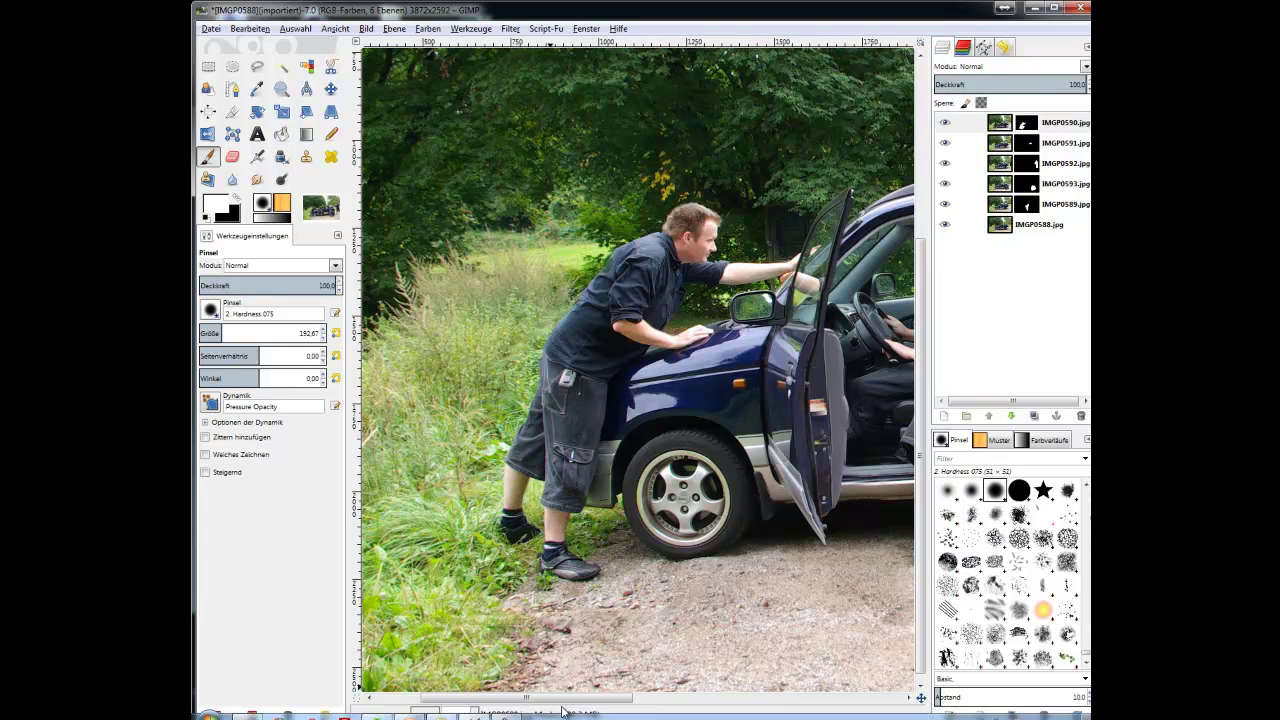
- Hide the five masked photo layers one by one down to IMGP0588.jpg, and show them all again to compare the composite with the base photo
{"action": "left_click_drag", "start_coordinate": [554, 697], "coordinate": [796, 706]}
{"action": "scroll", "coordinate": [763, 403], "scroll_direction": "down", "scroll_amount": 1}
{"action": "scroll", "coordinate": [763, 403], "scroll_direction": "down", "scroll_amount": 1}
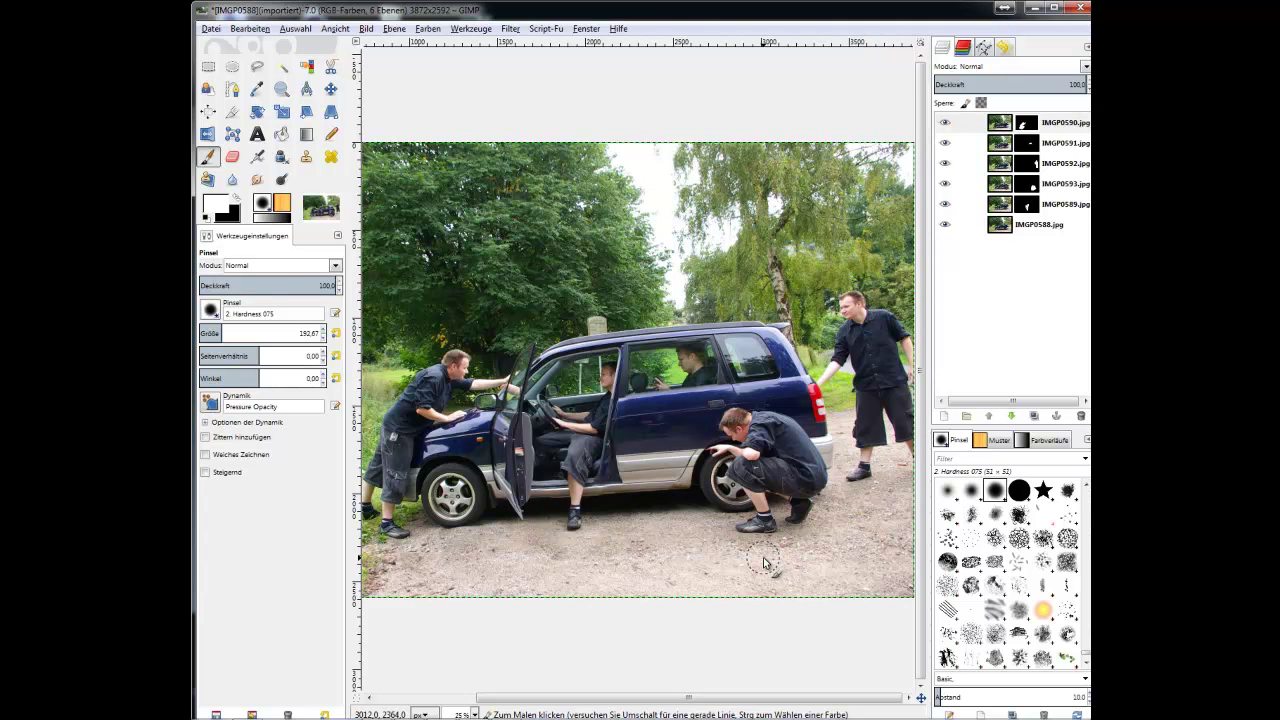
{"action": "left_click", "coordinate": [948, 126]}
{"action": "left_click", "coordinate": [944, 143]}
{"action": "left_click", "coordinate": [944, 163]}
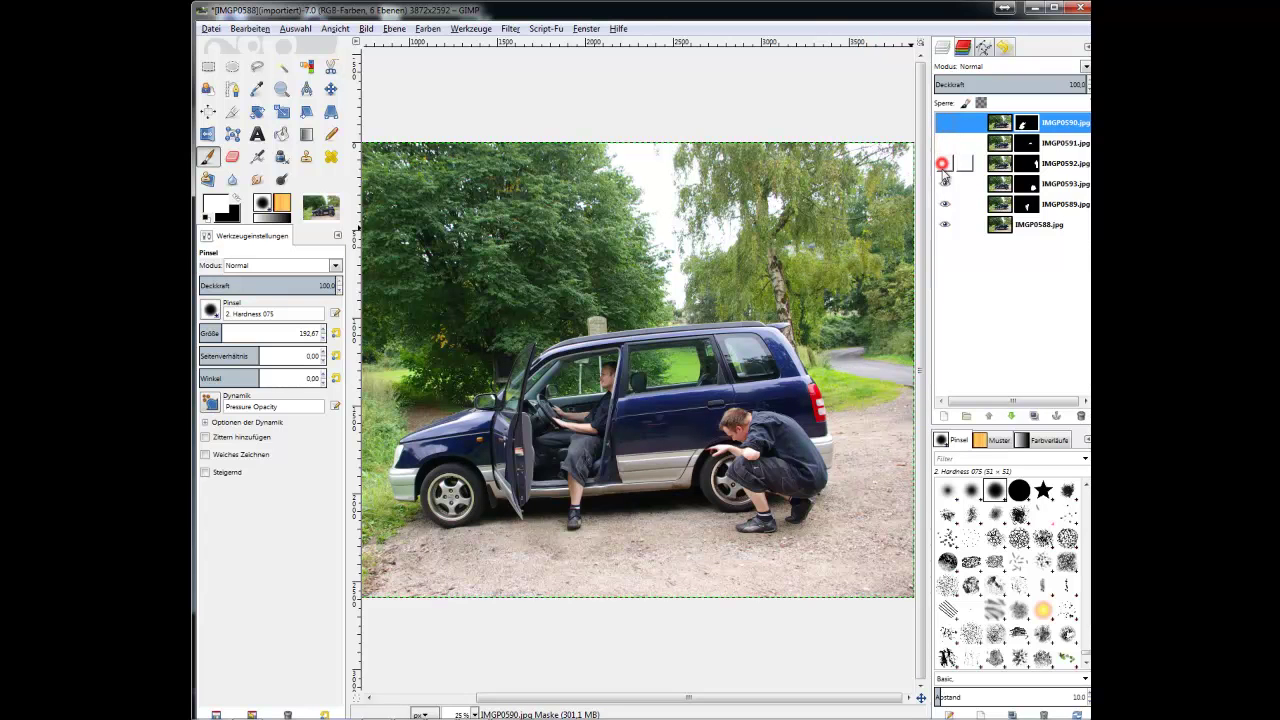
{"action": "left_click", "coordinate": [941, 185]}
{"action": "left_click", "coordinate": [944, 204]}
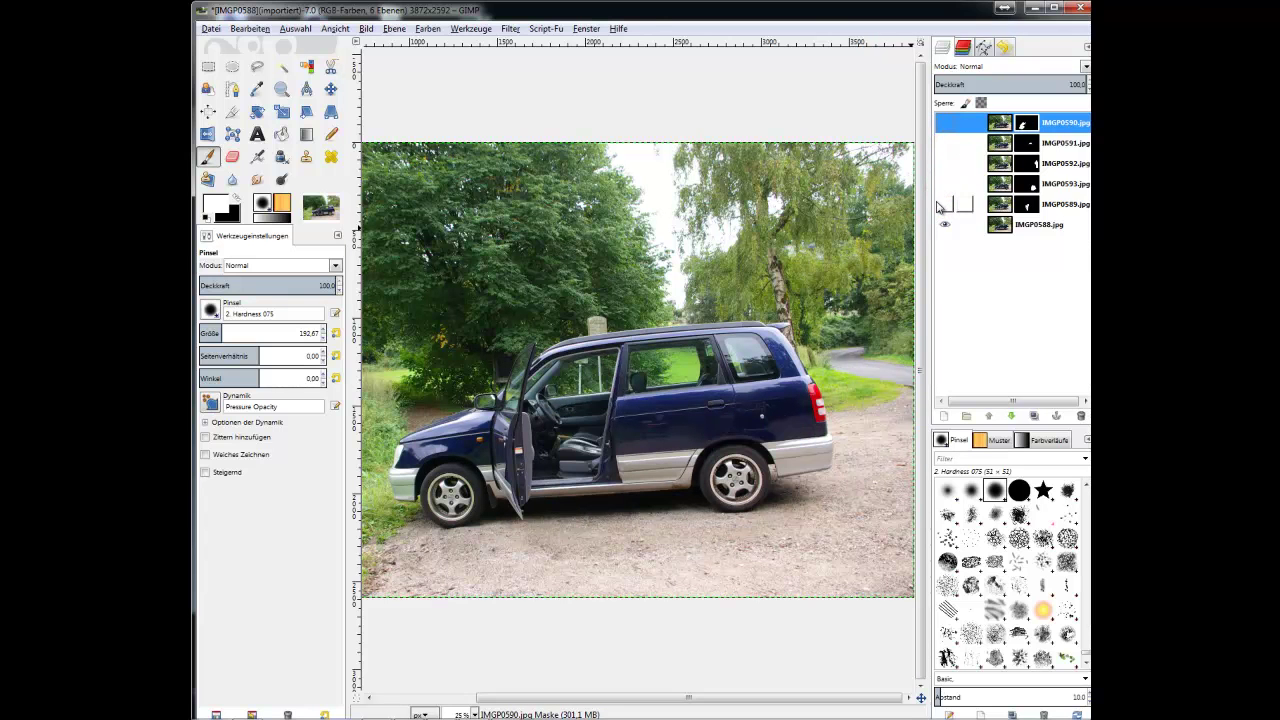
{"action": "left_click", "coordinate": [944, 204]}
{"action": "left_click", "coordinate": [944, 184]}
{"action": "left_click", "coordinate": [944, 163]}
{"action": "left_click", "coordinate": [944, 143]}
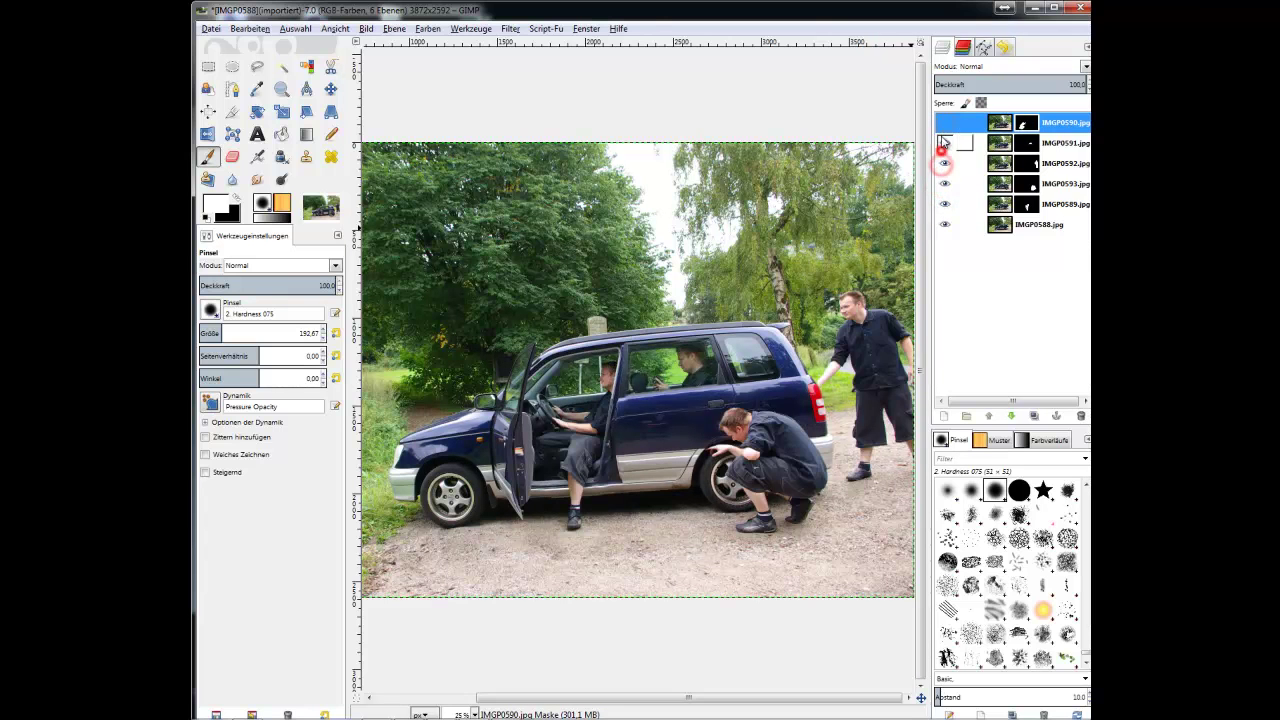
{"action": "left_click", "coordinate": [944, 122]}
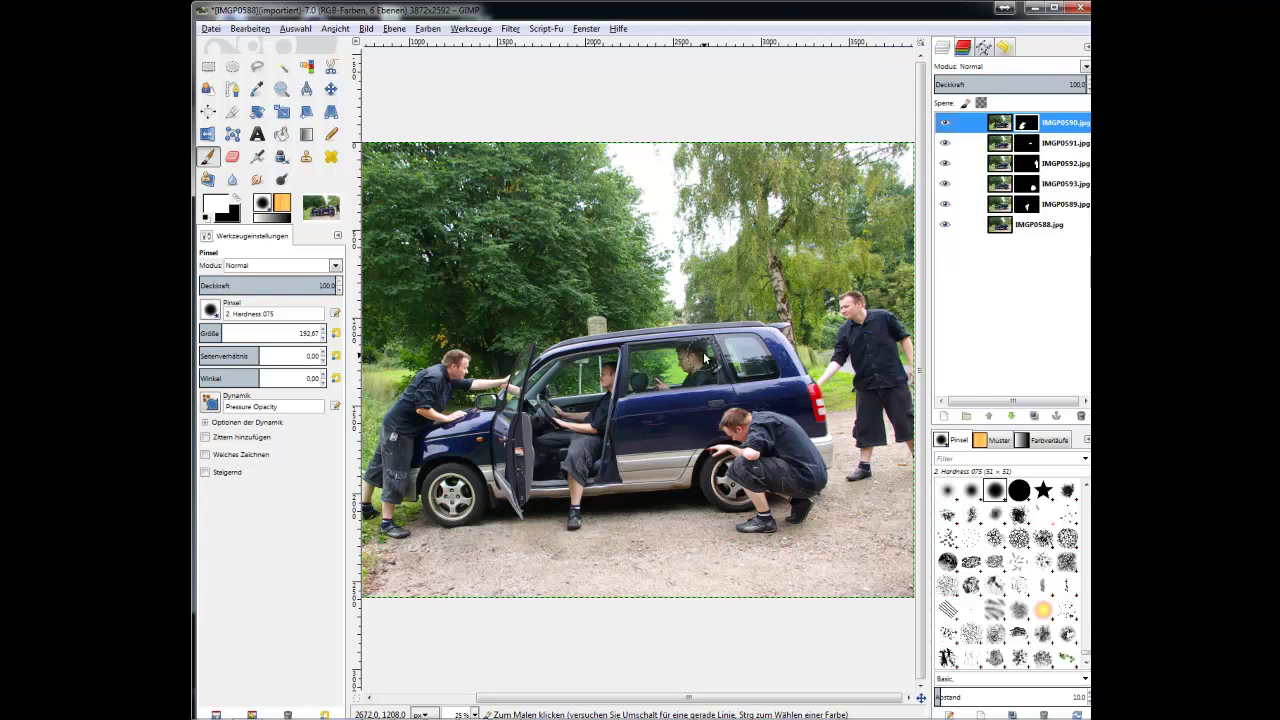
- Paint white on the IMGP0591.jpg mask along the lower frame of the rear door window, at the passenger's arm and hands
{"action": "key", "text": "1"}
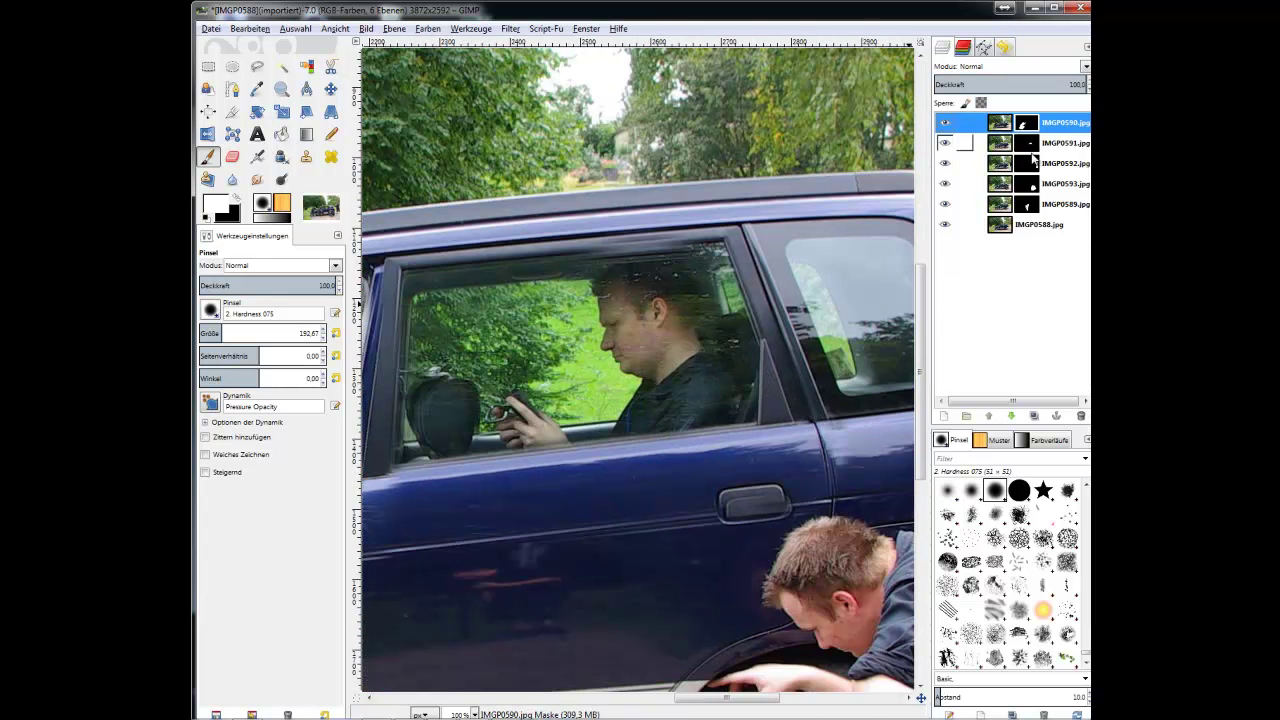
{"action": "left_click", "coordinate": [1035, 145]}
{"action": "left_click", "coordinate": [612, 448]}
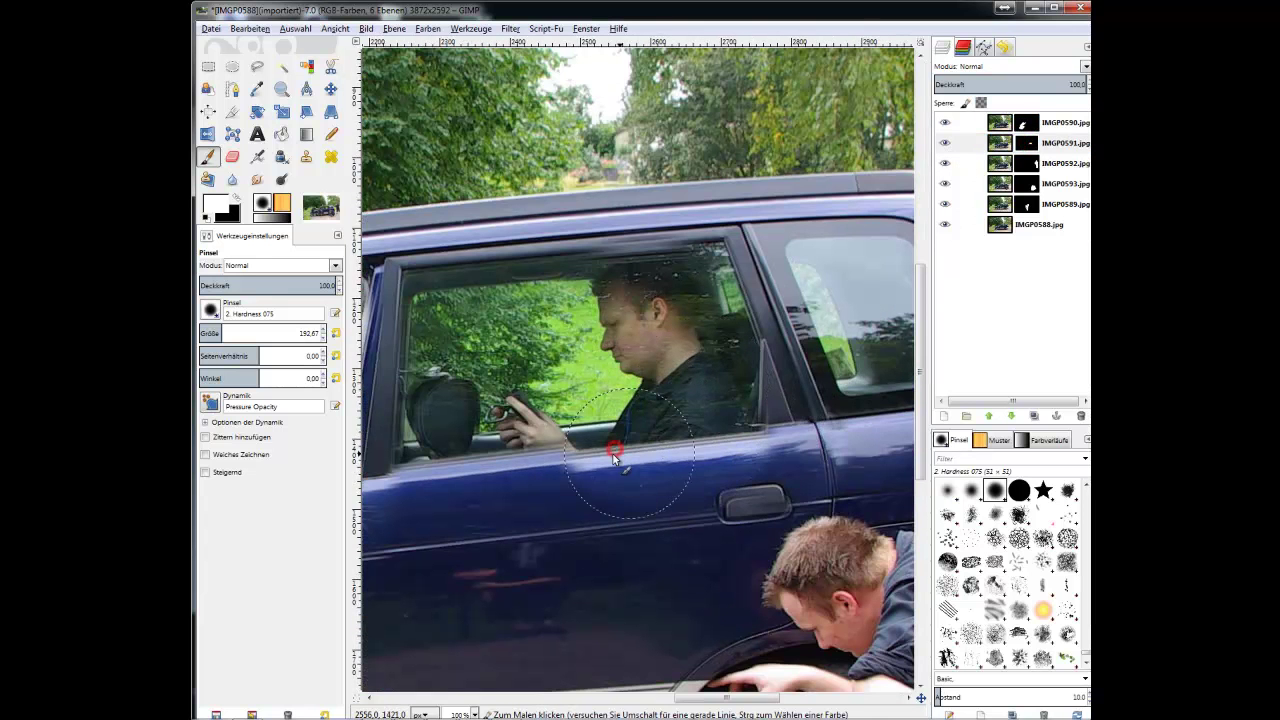
{"action": "left_click_drag", "start_coordinate": [692, 450], "coordinate": [472, 467]}
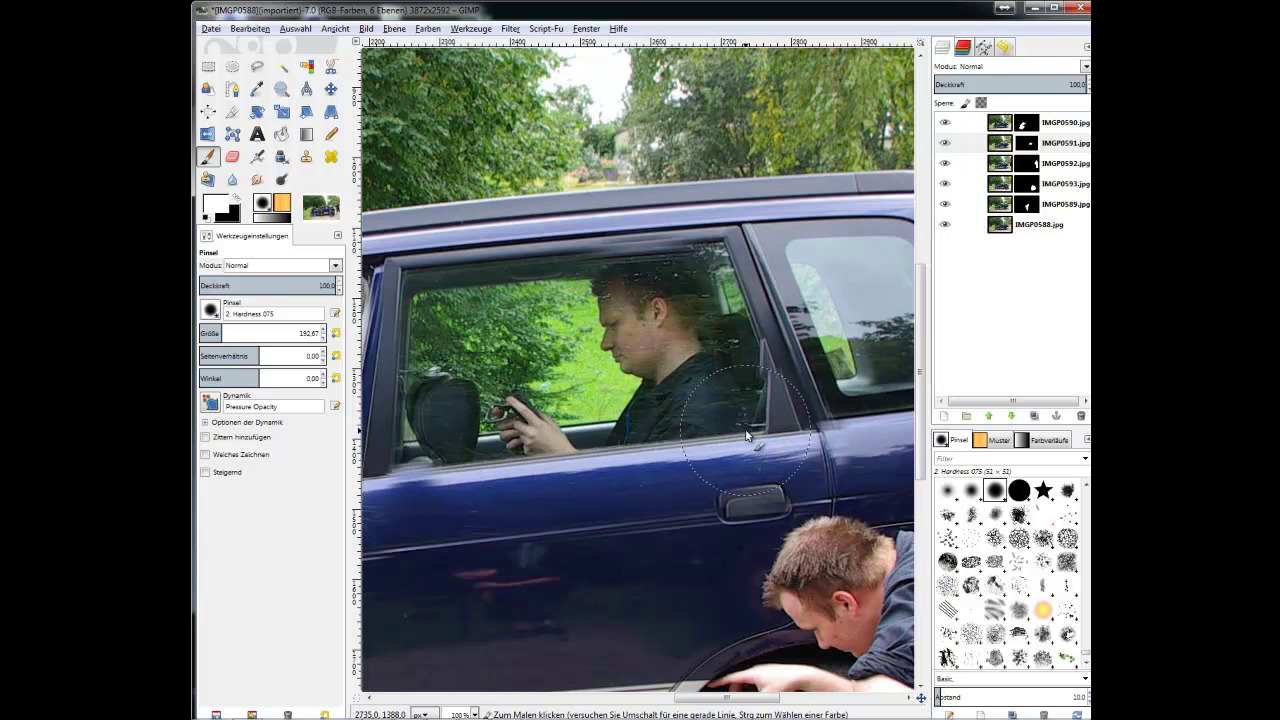
- Paint black on the IMGP0591.jpg mask over the door panel just below the rear window to bring back the base photo there
{"action": "key", "text": "x"}
{"action": "left_click", "coordinate": [772, 445]}
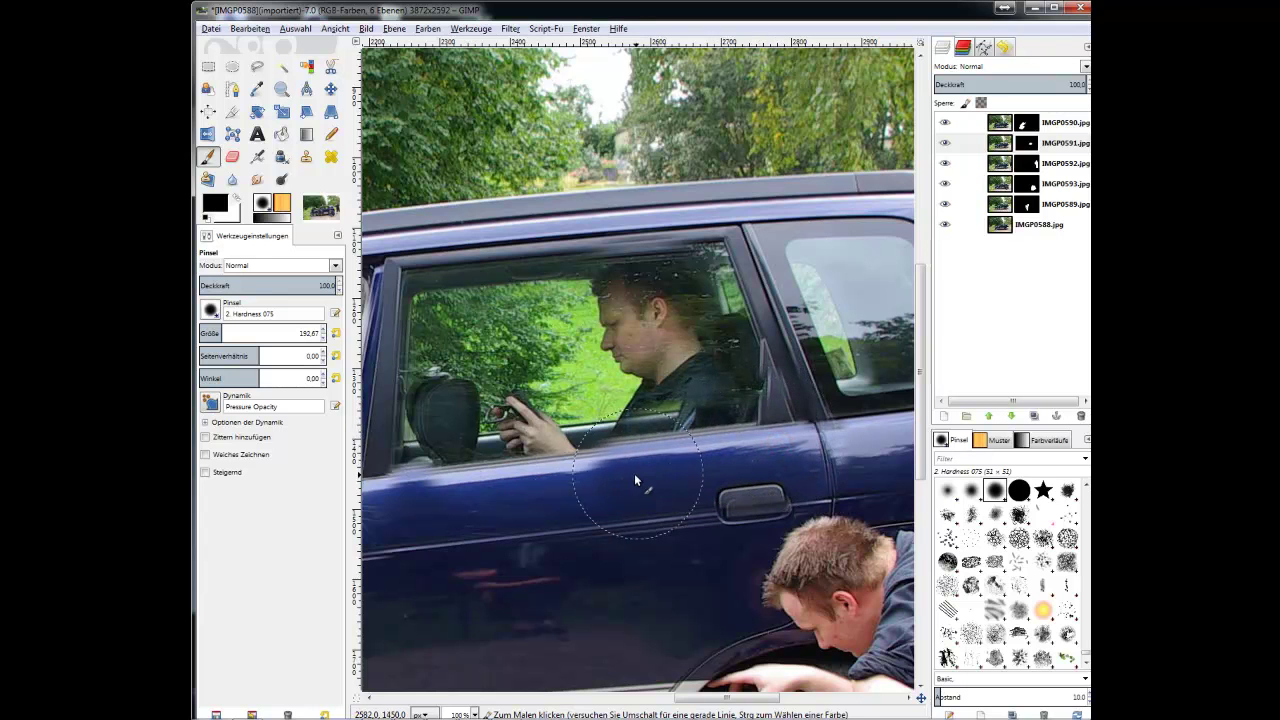
{"action": "left_click_drag", "start_coordinate": [643, 474], "coordinate": [448, 501]}
{"action": "left_click", "coordinate": [441, 494]}
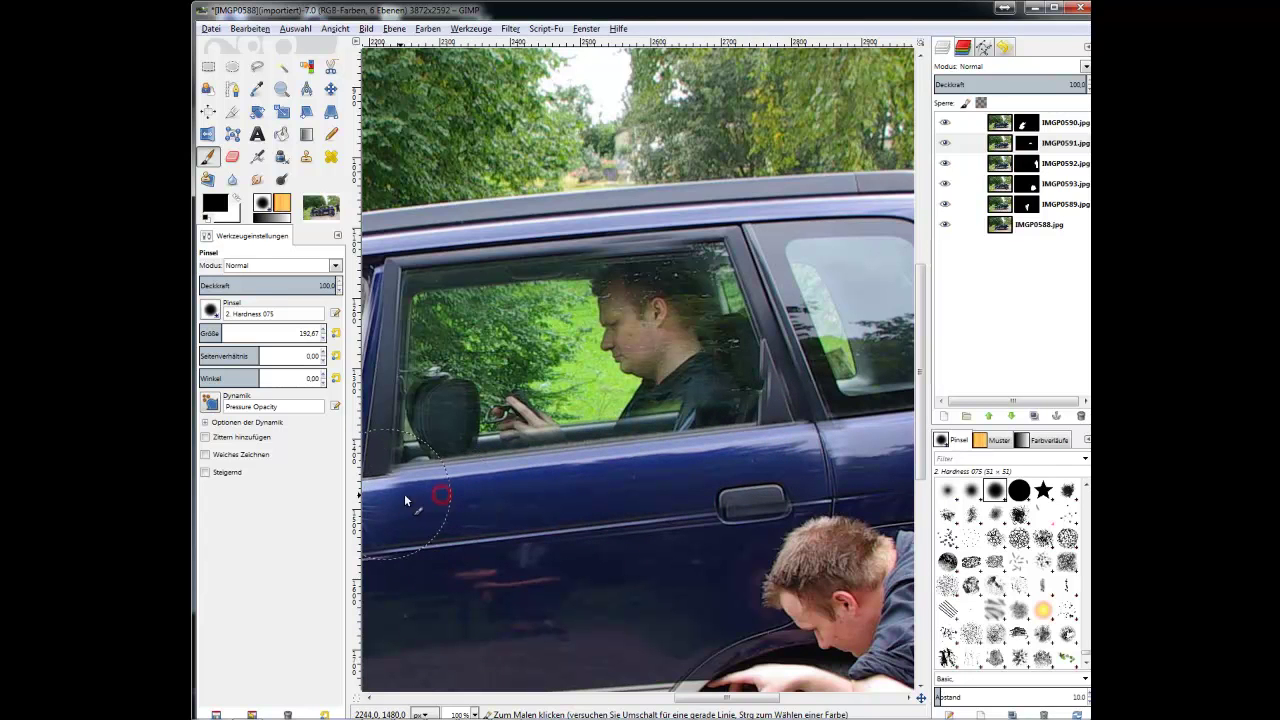
- Paint white on the IMGP0591.jpg mask across the whole rear window, from the passenger to the headrest and upper frame, and check the full composite
{"action": "key", "text": "x"}
{"action": "mouse_move", "coordinate": [725, 364]}
{"action": "left_mouse_down"}
{"action": "mouse_move", "coordinate": [678, 397]}
{"action": "mouse_move", "coordinate": [731, 391]}
{"action": "mouse_move", "coordinate": [447, 415]}
{"action": "mouse_move", "coordinate": [516, 402]}
{"action": "left_mouse_up"}
{"action": "mouse_move", "coordinate": [654, 317]}
{"action": "left_mouse_down"}
{"action": "mouse_move", "coordinate": [557, 310]}
{"action": "mouse_move", "coordinate": [712, 285]}
{"action": "mouse_move", "coordinate": [449, 305]}
{"action": "mouse_move", "coordinate": [482, 313]}
{"action": "mouse_move", "coordinate": [416, 295]}
{"action": "mouse_move", "coordinate": [451, 374]}
{"action": "left_mouse_up"}
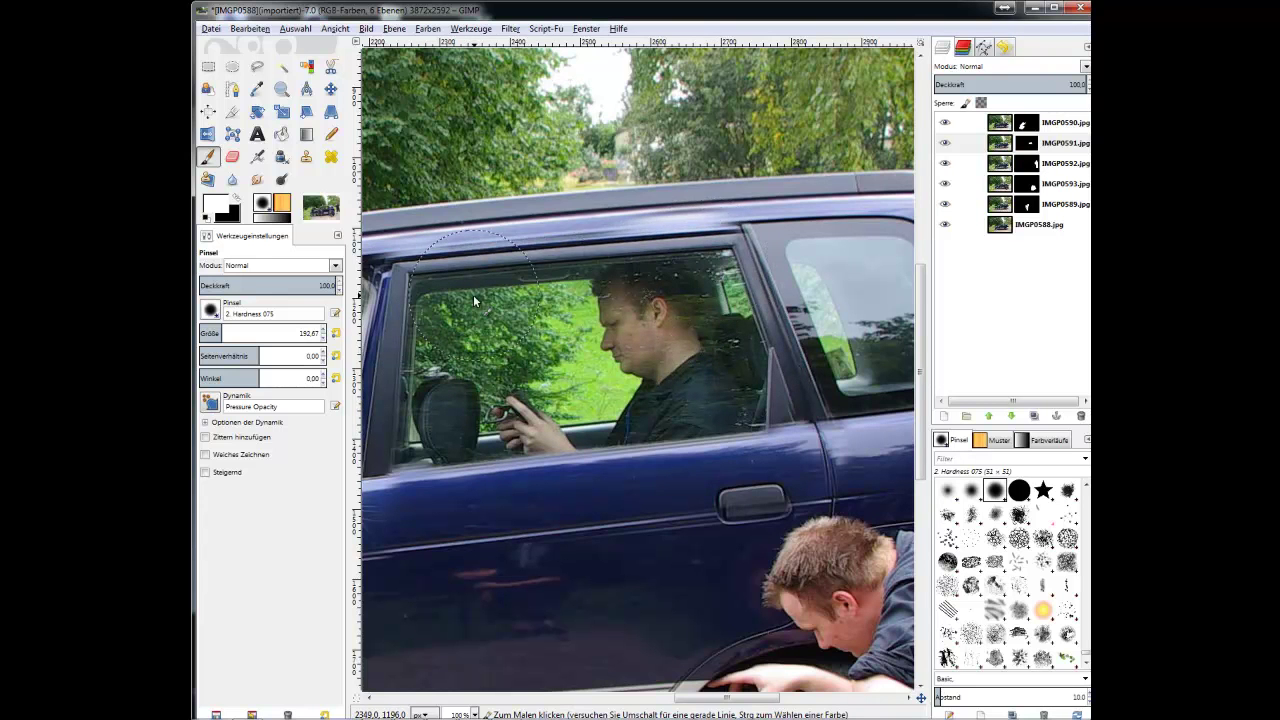
{"action": "left_click", "coordinate": [614, 270]}
{"action": "scroll", "coordinate": [606, 425], "scroll_direction": "down", "scroll_amount": 4}
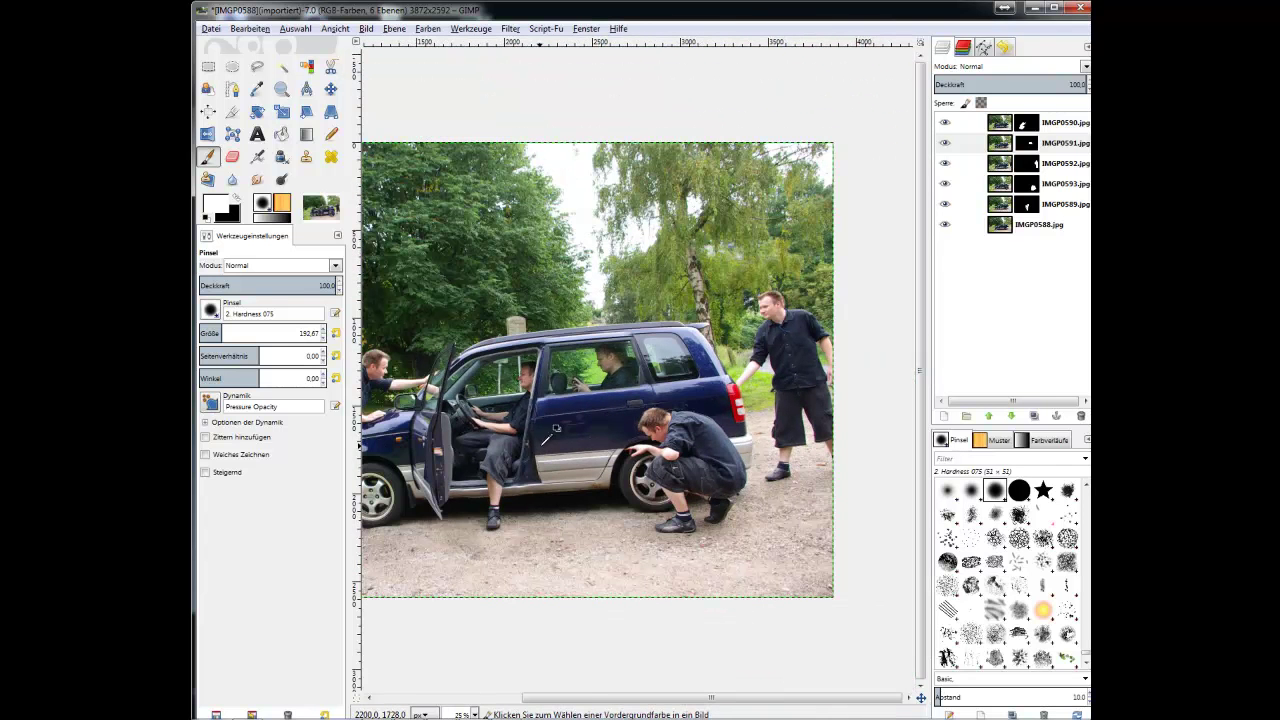
{"action": "scroll", "coordinate": [600, 440], "scroll_direction": "left", "scroll_amount": 3}
{"action": "scroll", "coordinate": [600, 440], "scroll_direction": "down", "scroll_amount": 1}
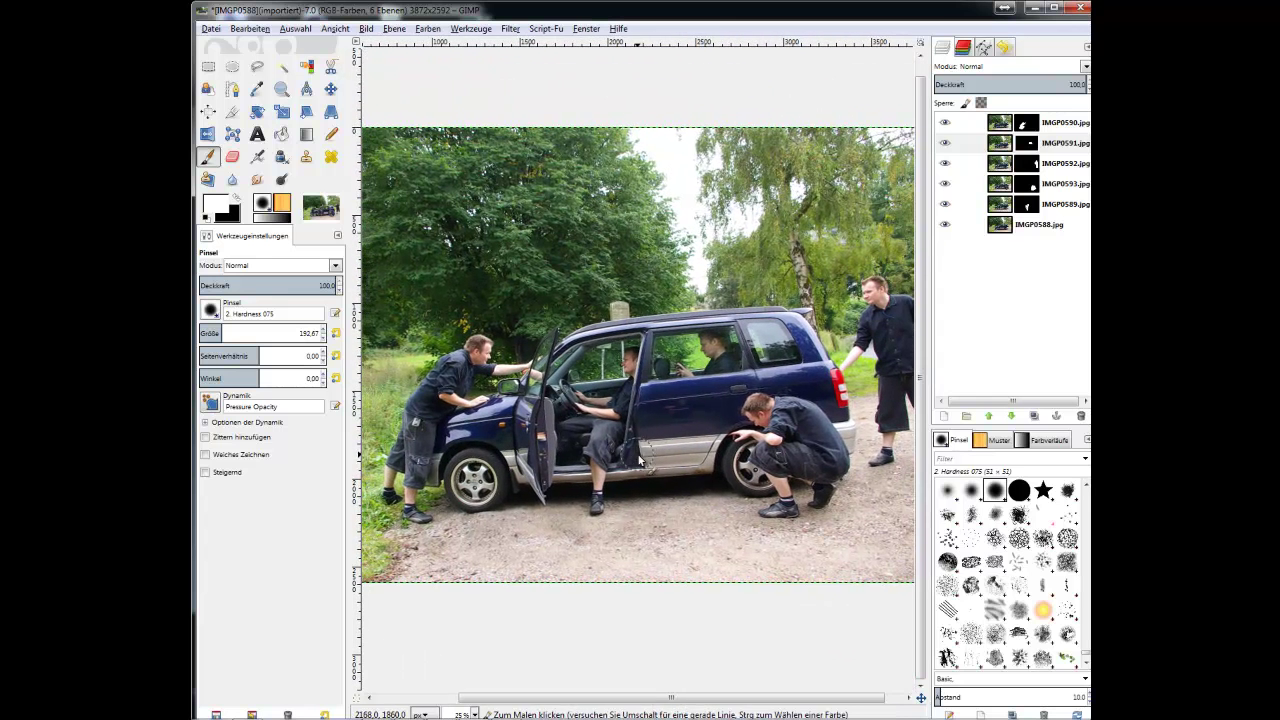
{"action": "scroll", "coordinate": [644, 459], "scroll_direction": "down", "scroll_amount": 1}
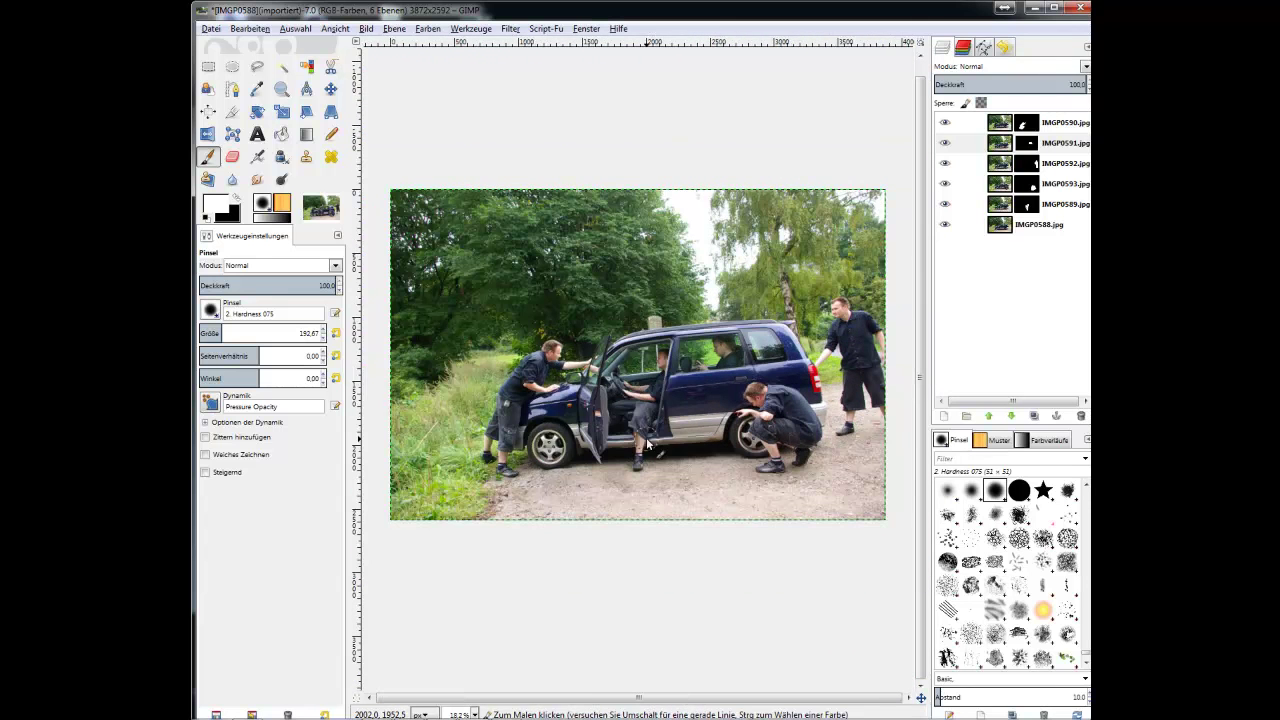